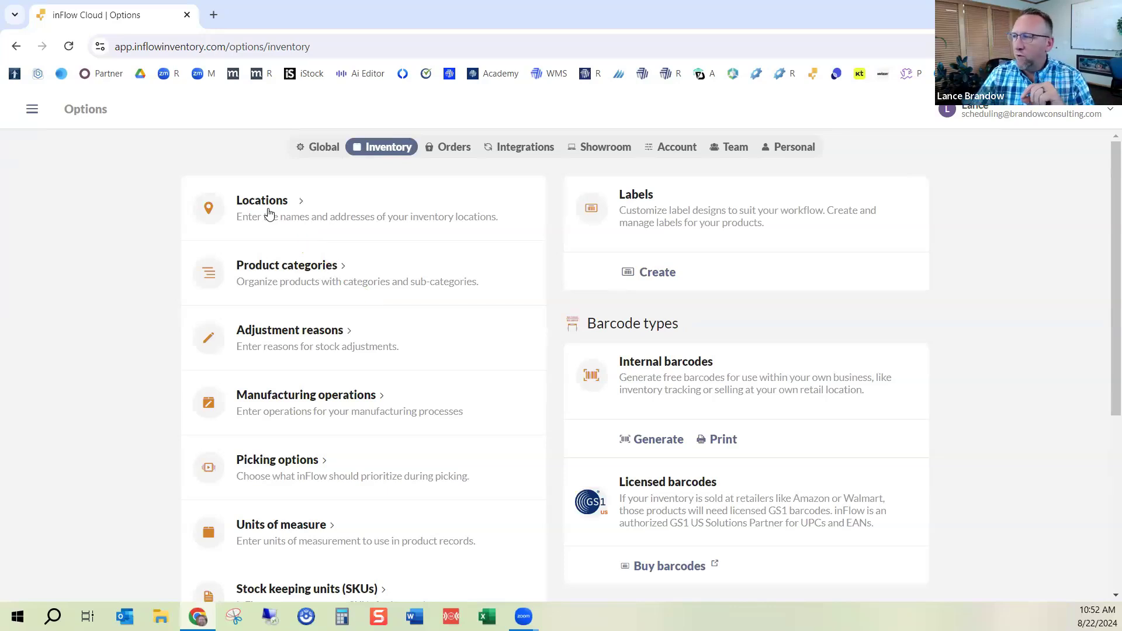
Start a new inventory location and name it Houston.
click(267, 209)
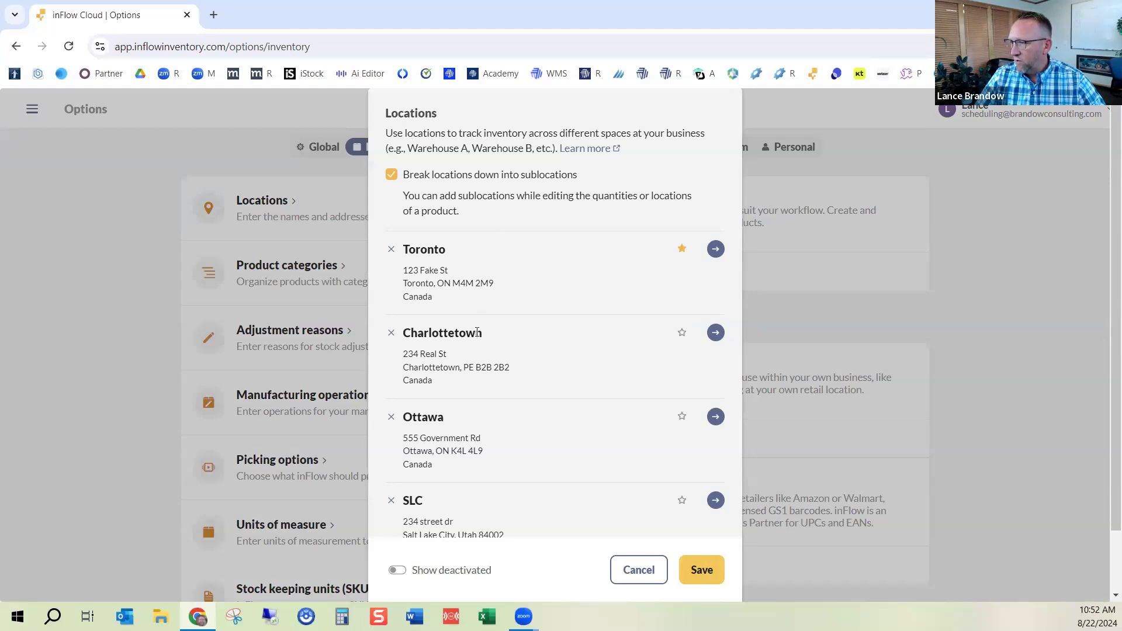
scroll(479, 357, down, 2)
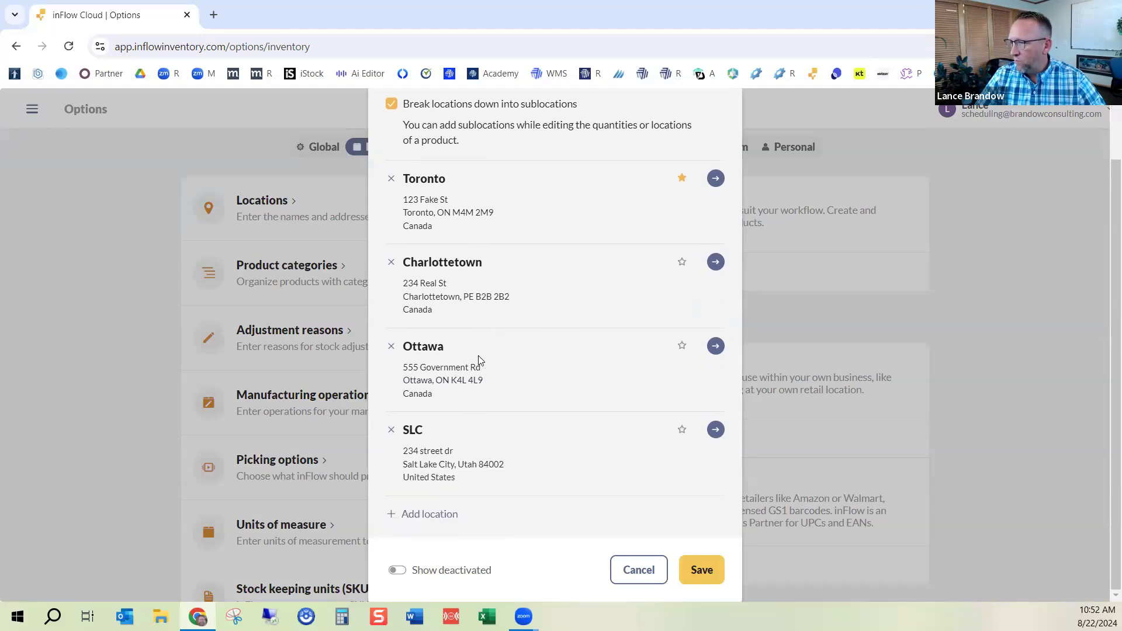
click(412, 515)
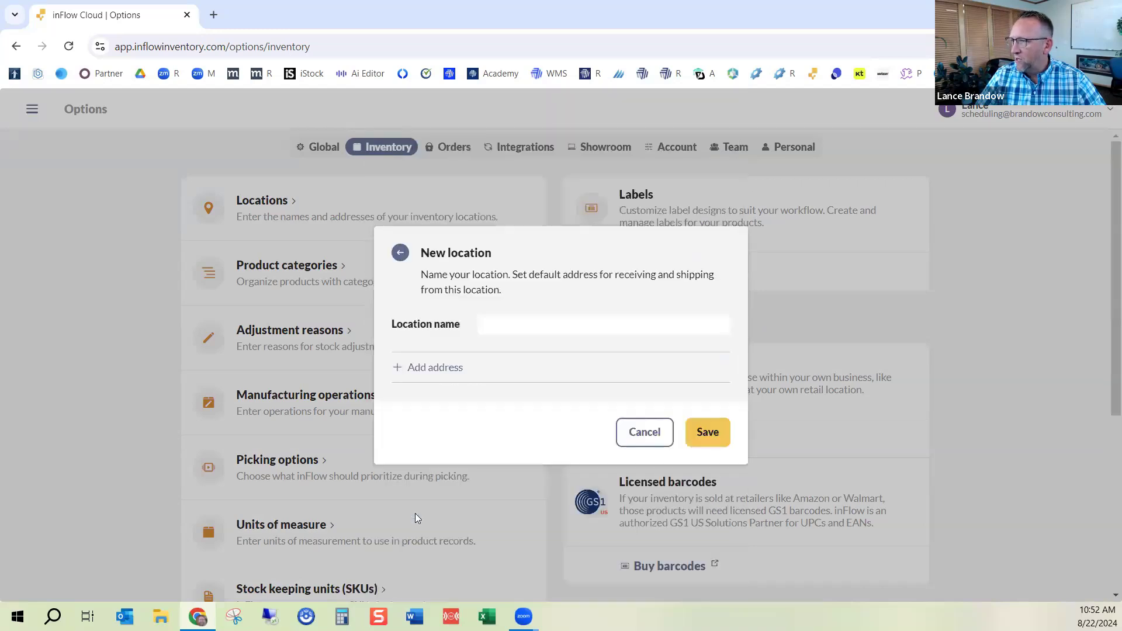
click(522, 326)
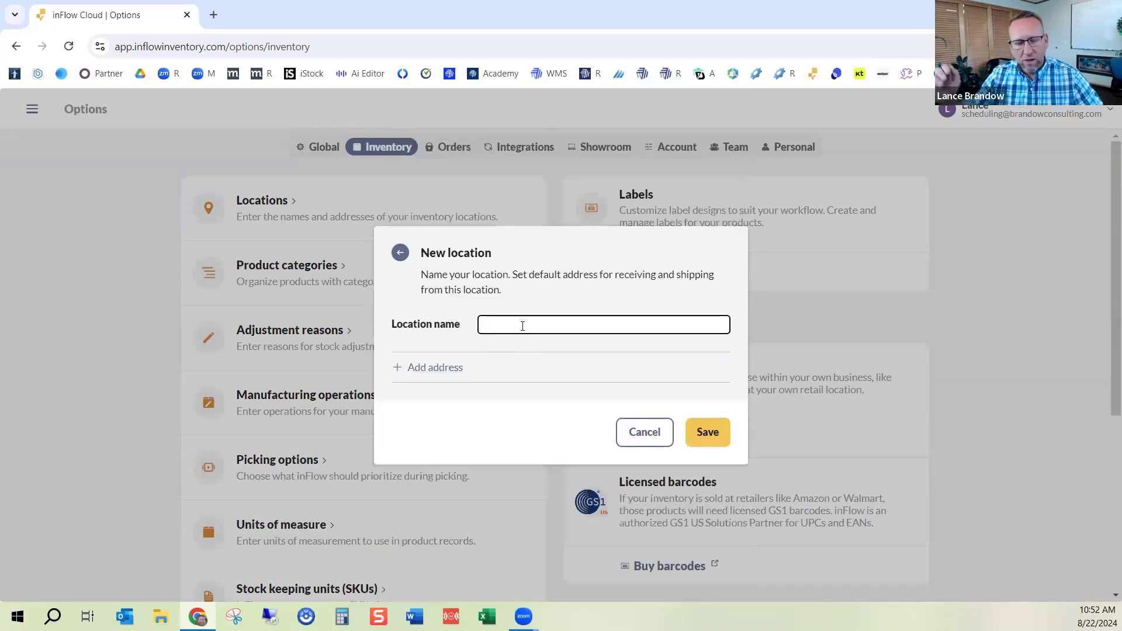
text(Houston)
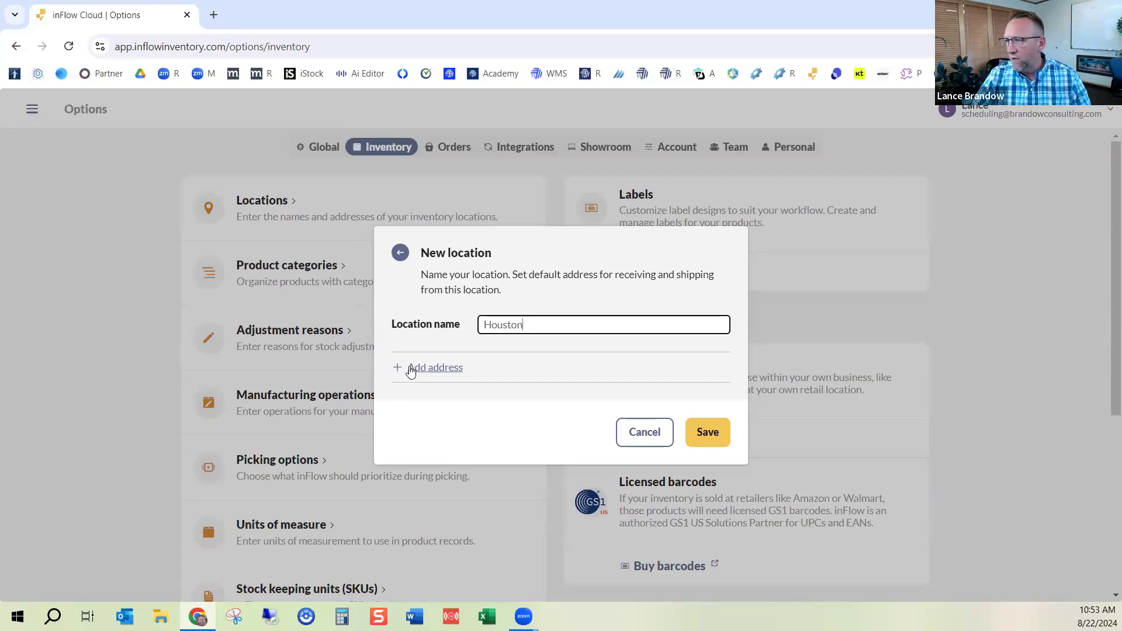
Add an address to the new Houston location, filling in its street, city, state and postal code.
click(411, 371)
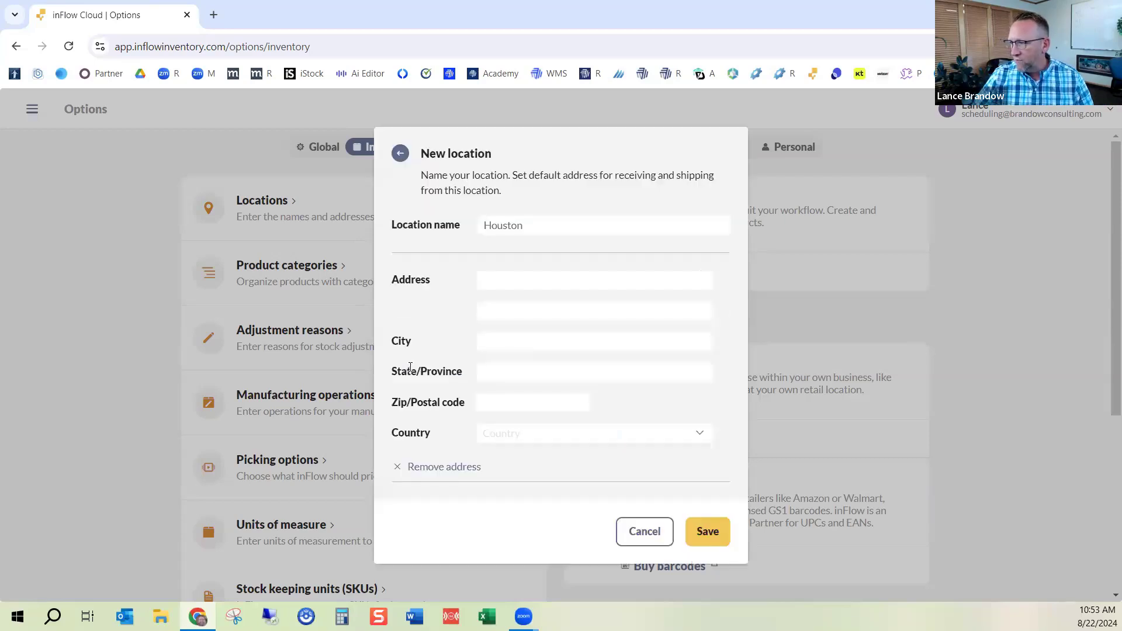
click(540, 284)
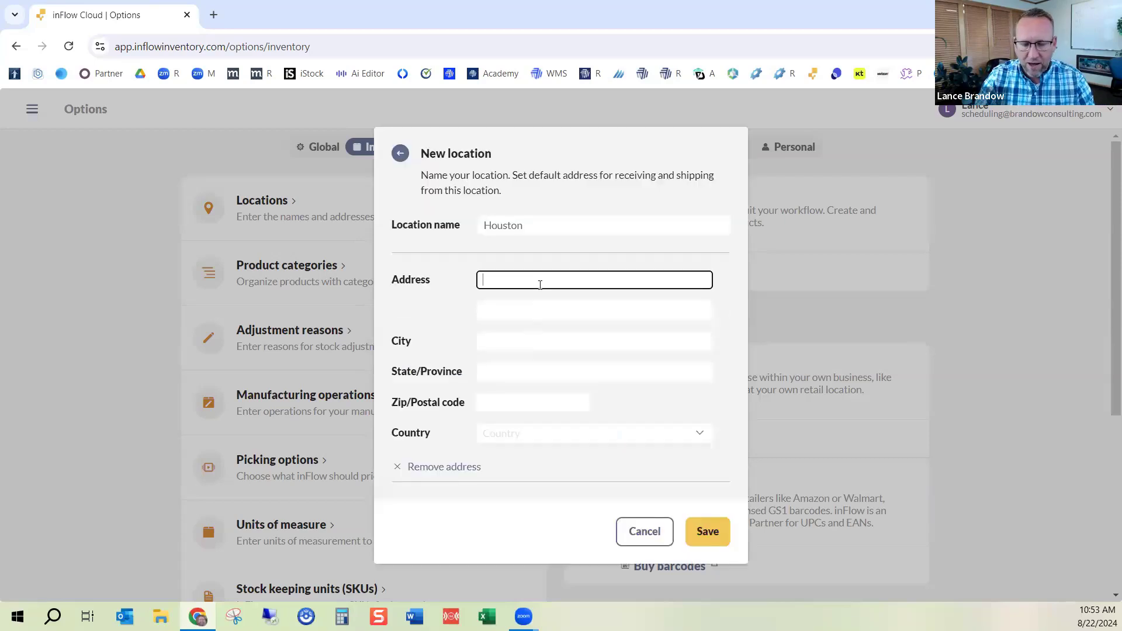
text(blah blah bl)
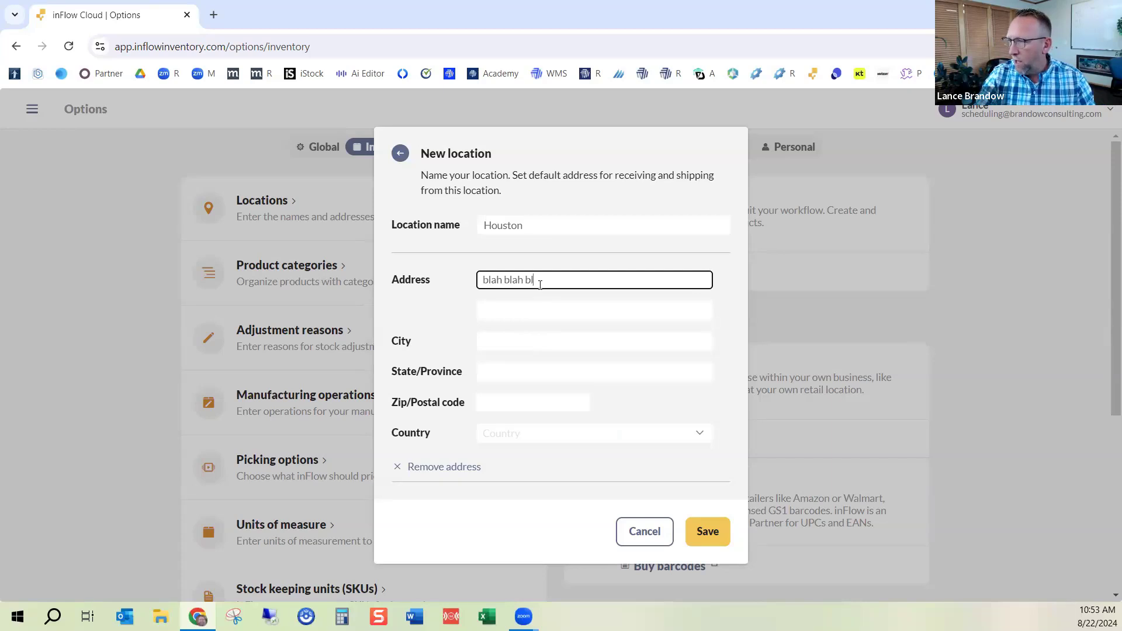
text(ah street)
key(Tab)
text(Houston)
key(Tab)
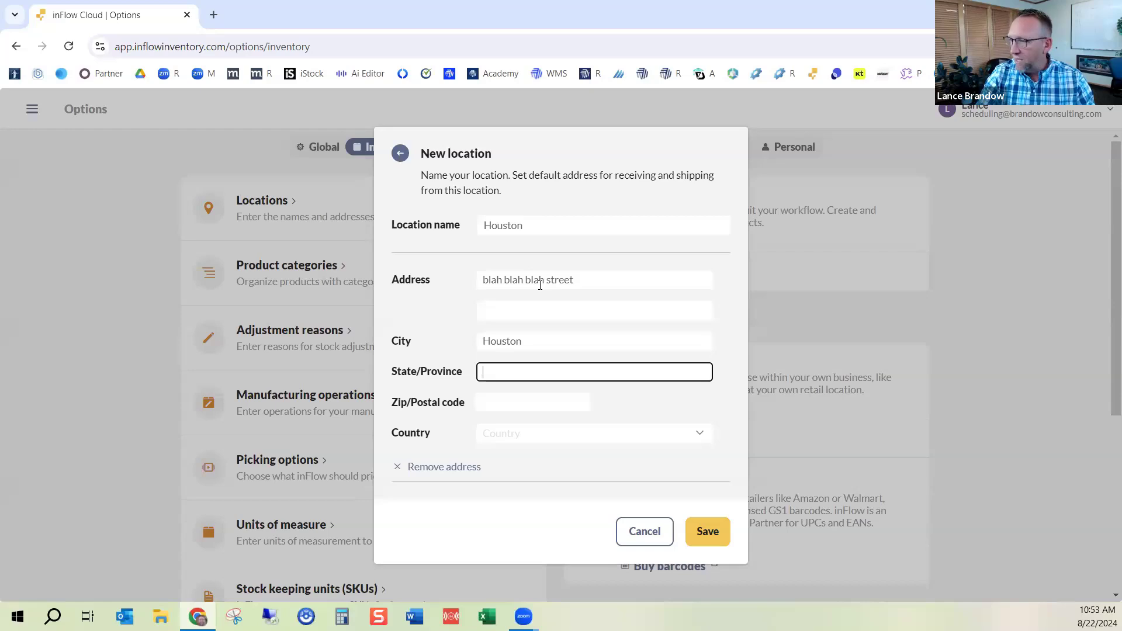
text(TX)
key(Tab)
text(5423)
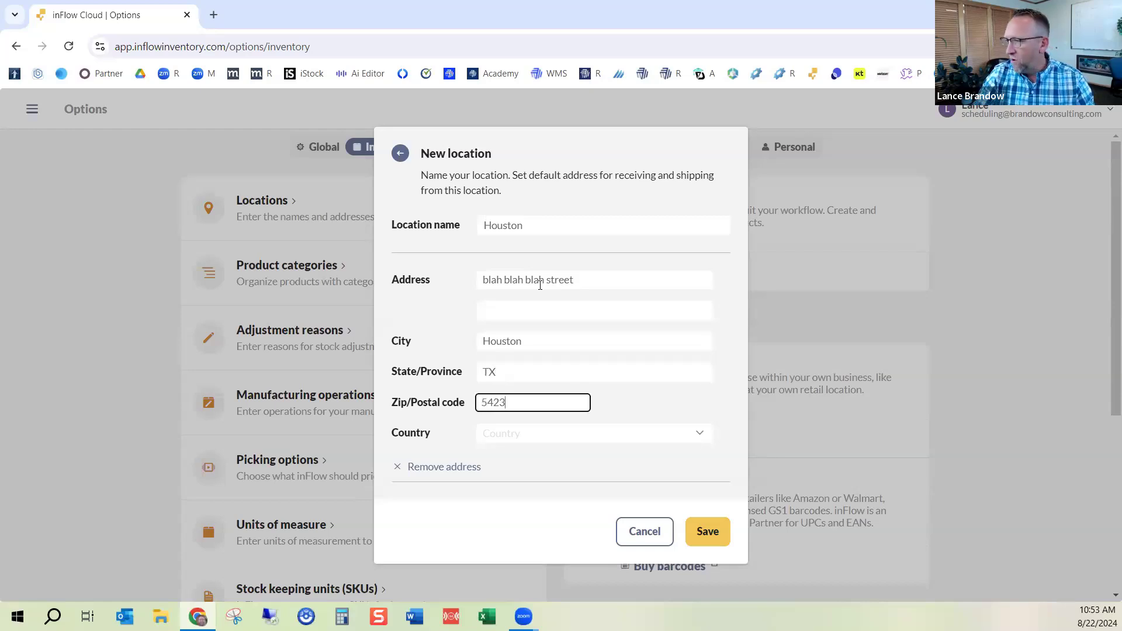
text(4)
Choose the country for the Houston location's address and save the new location.
click(528, 433)
click(517, 508)
click(707, 531)
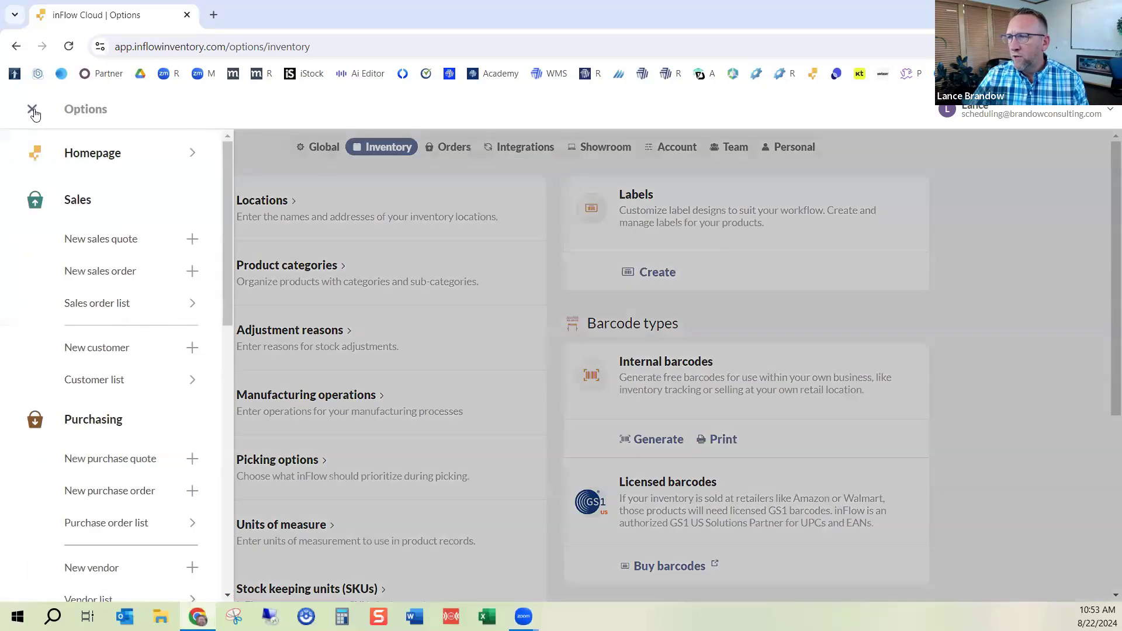
drag(224, 185, 237, 374)
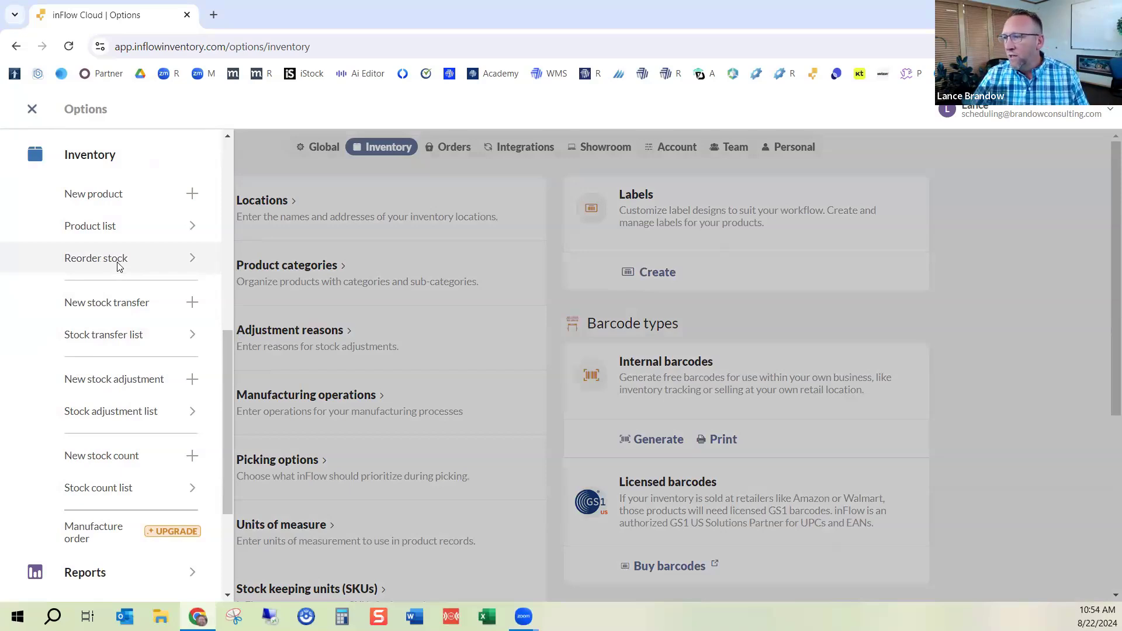
click(96, 258)
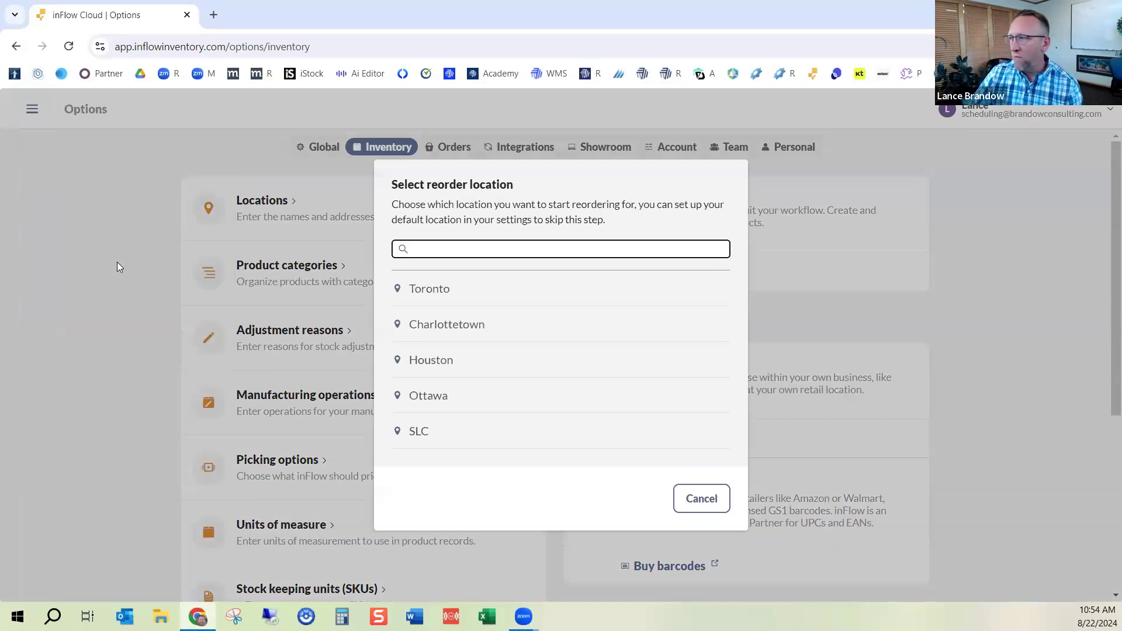
click(701, 498)
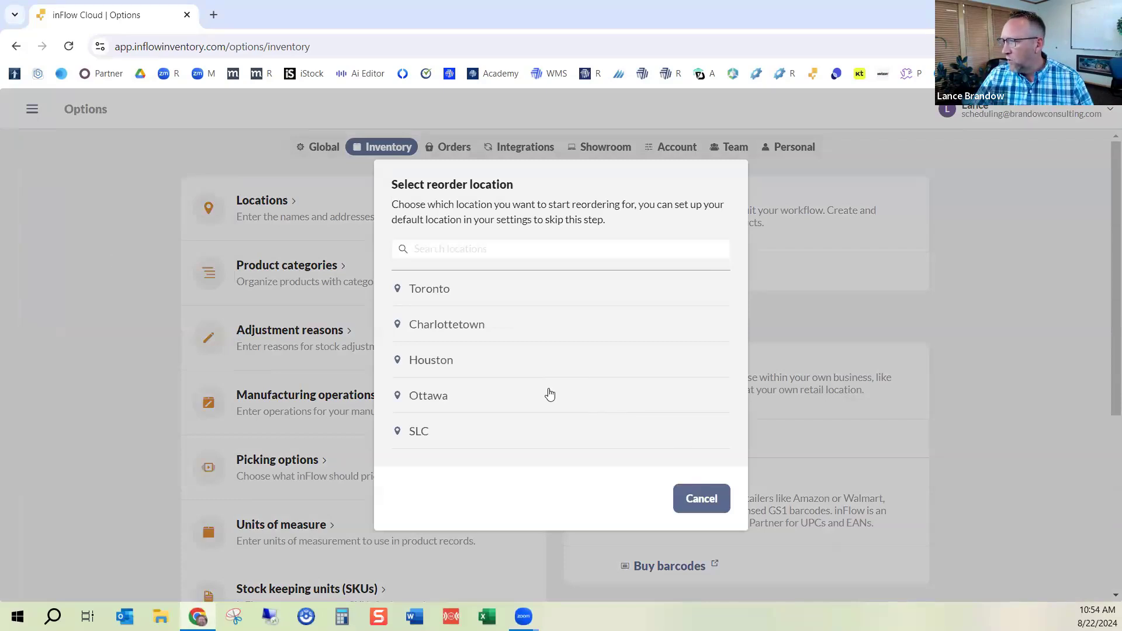
Check which stock needs reordering for the Houston location, and close the result.
click(32, 109)
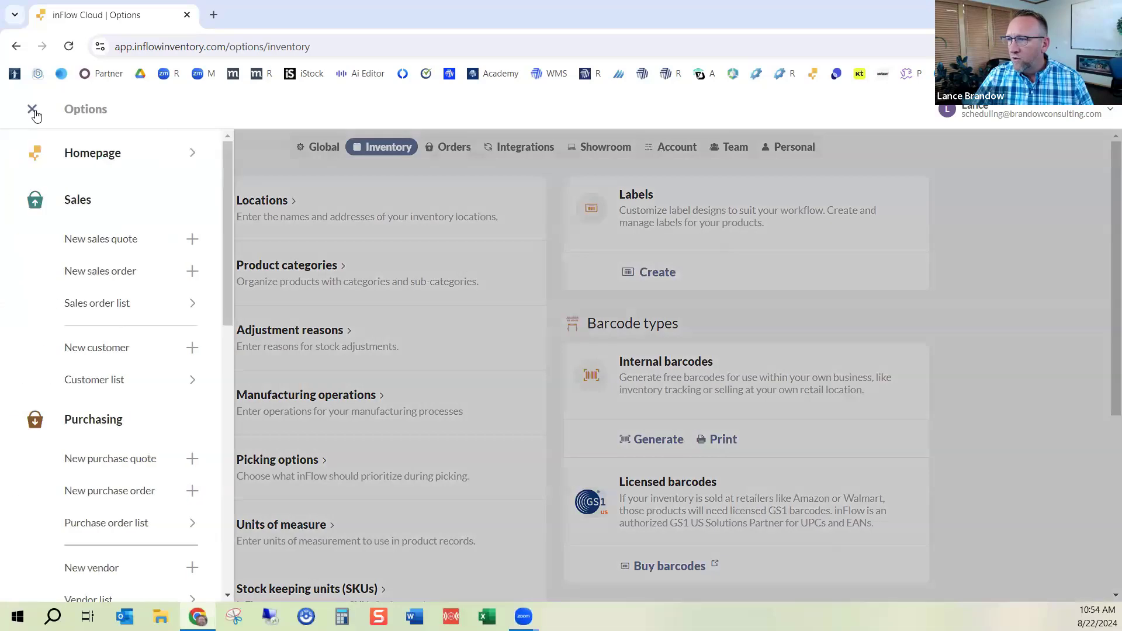
scroll(221, 234, down, 5)
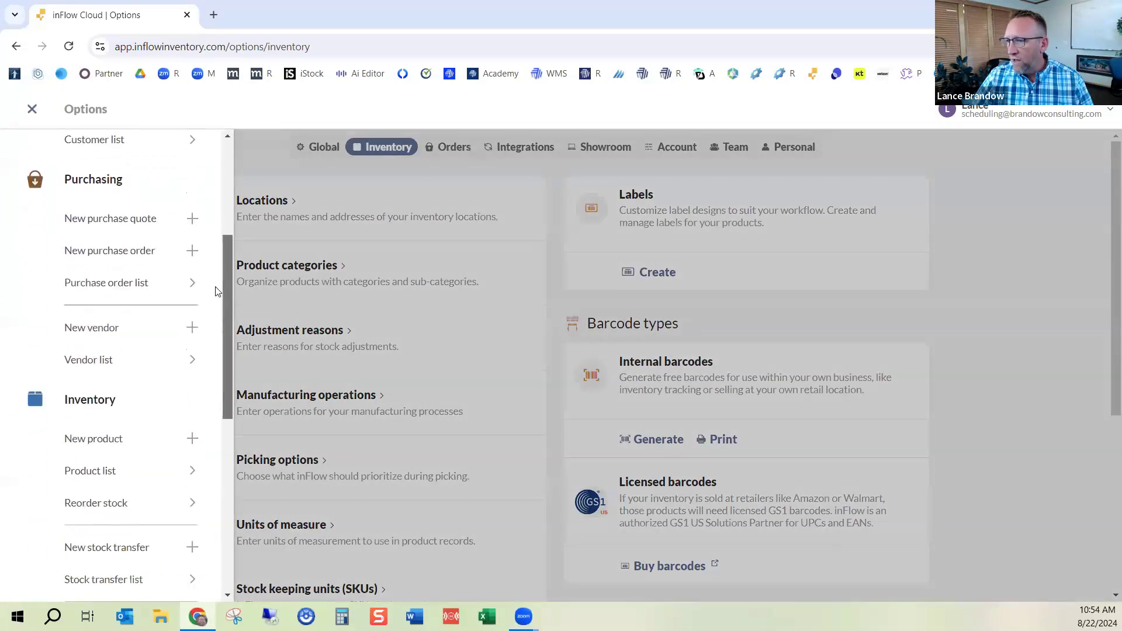
scroll(216, 325, down, 1)
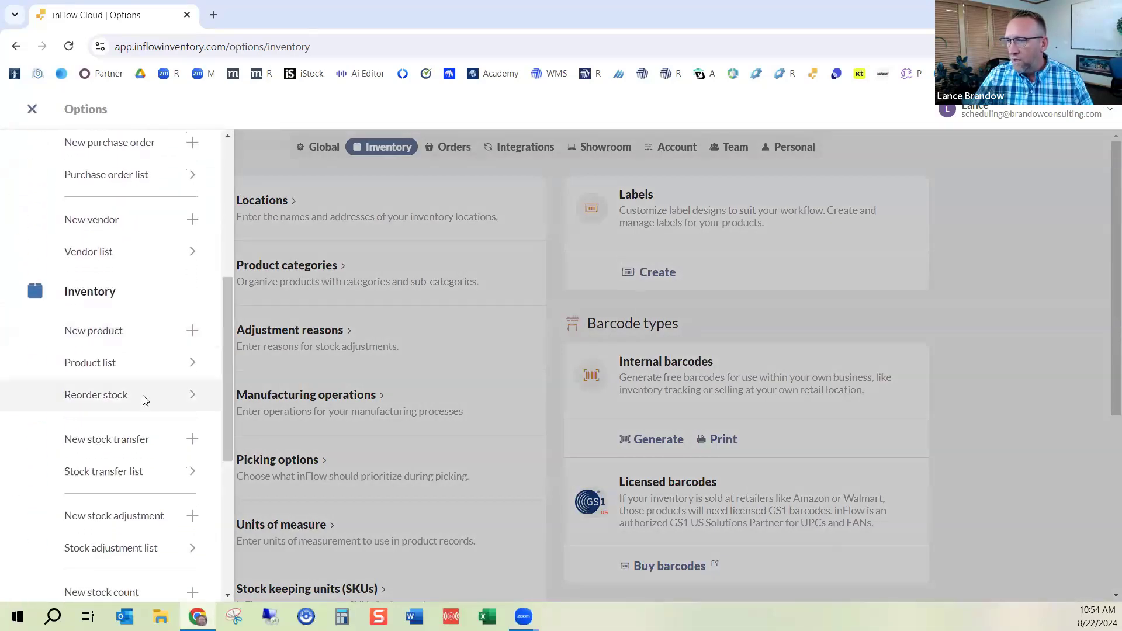
click(92, 402)
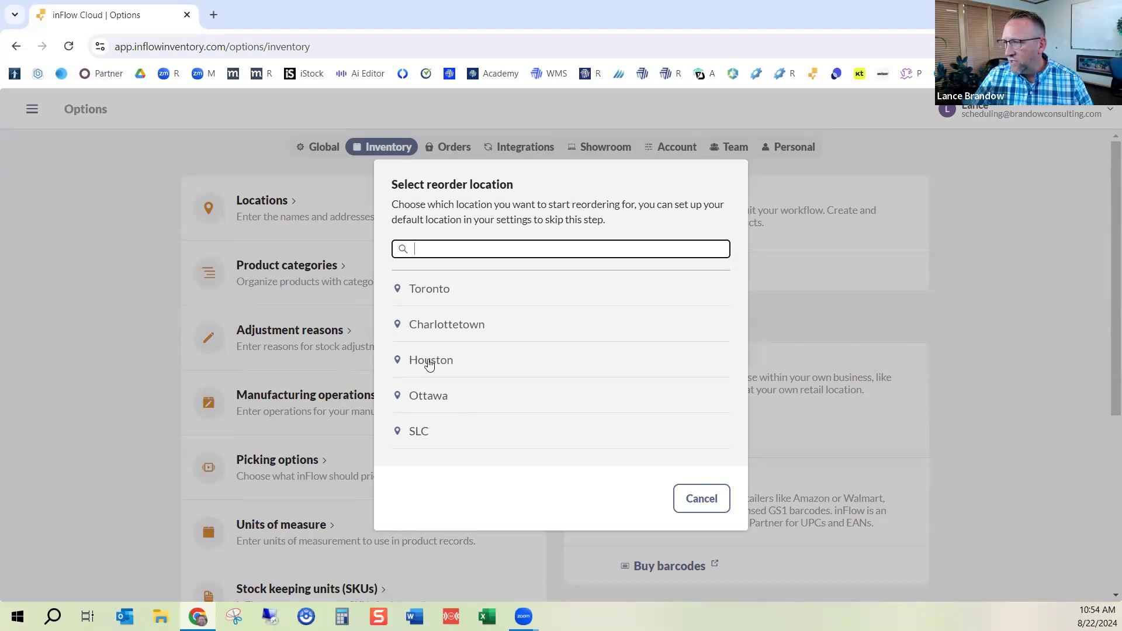
click(429, 362)
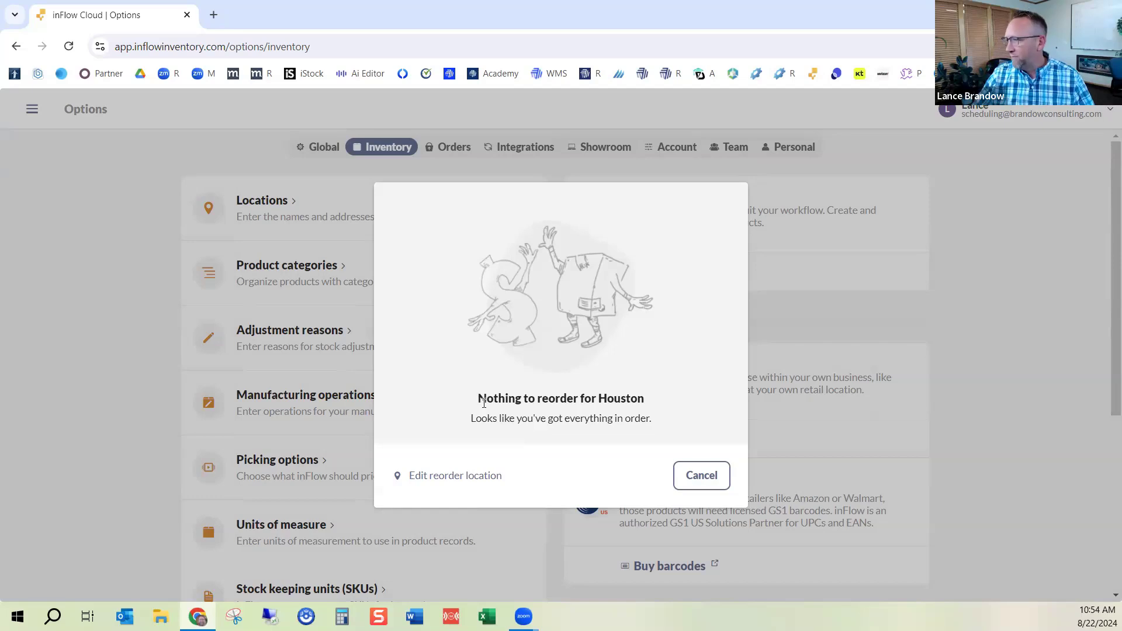
click(696, 476)
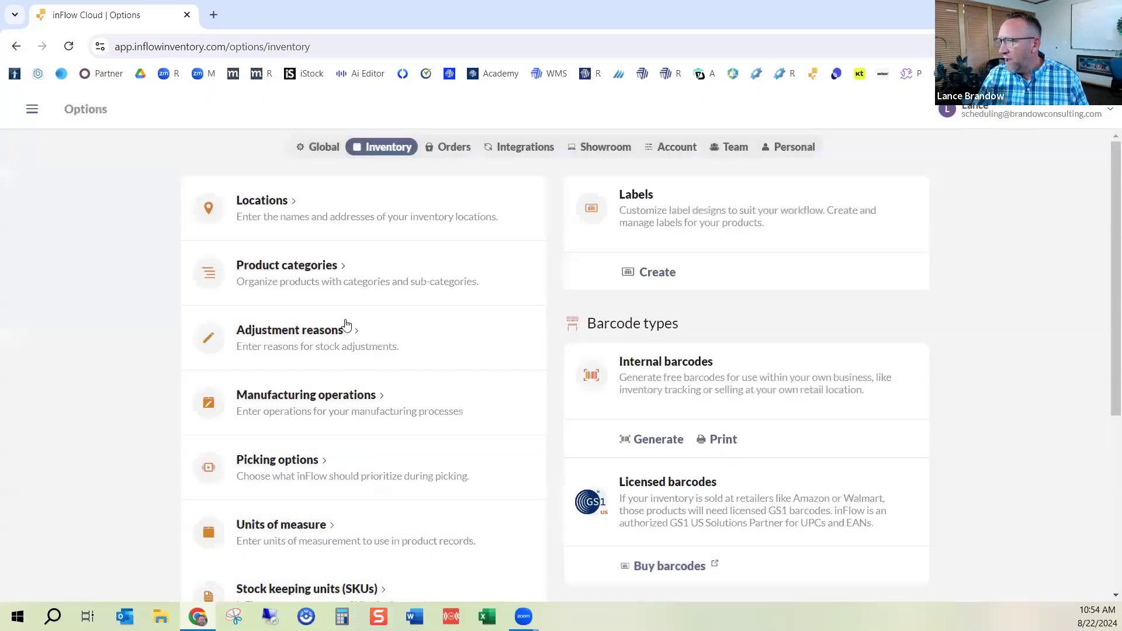
Return to the homepage and open the Banshee product record from the product list.
click(34, 112)
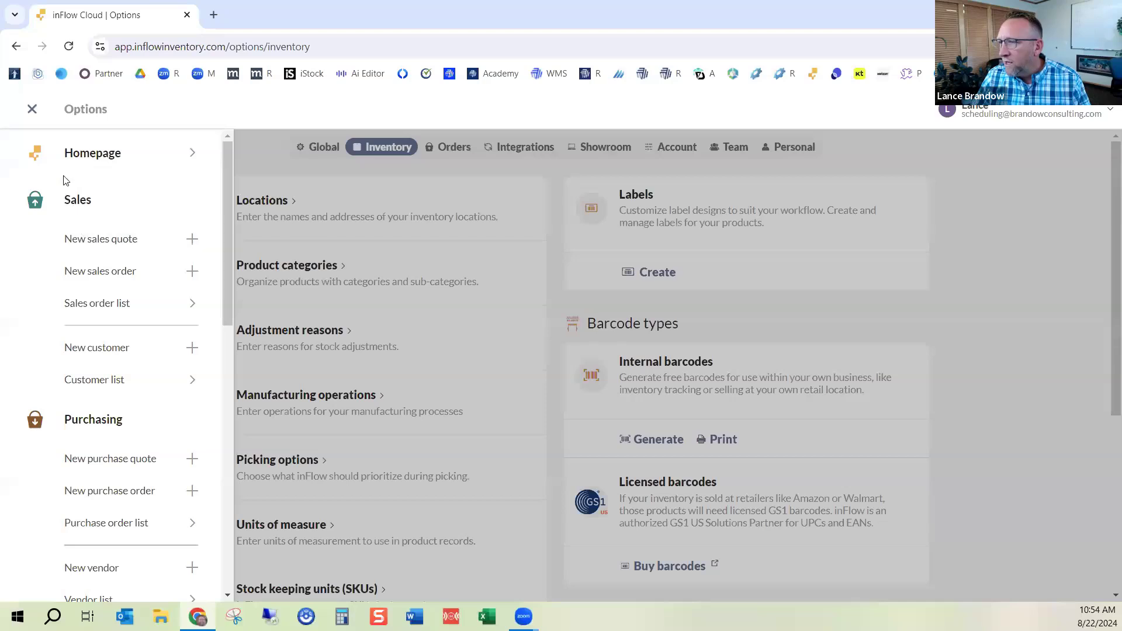
click(100, 158)
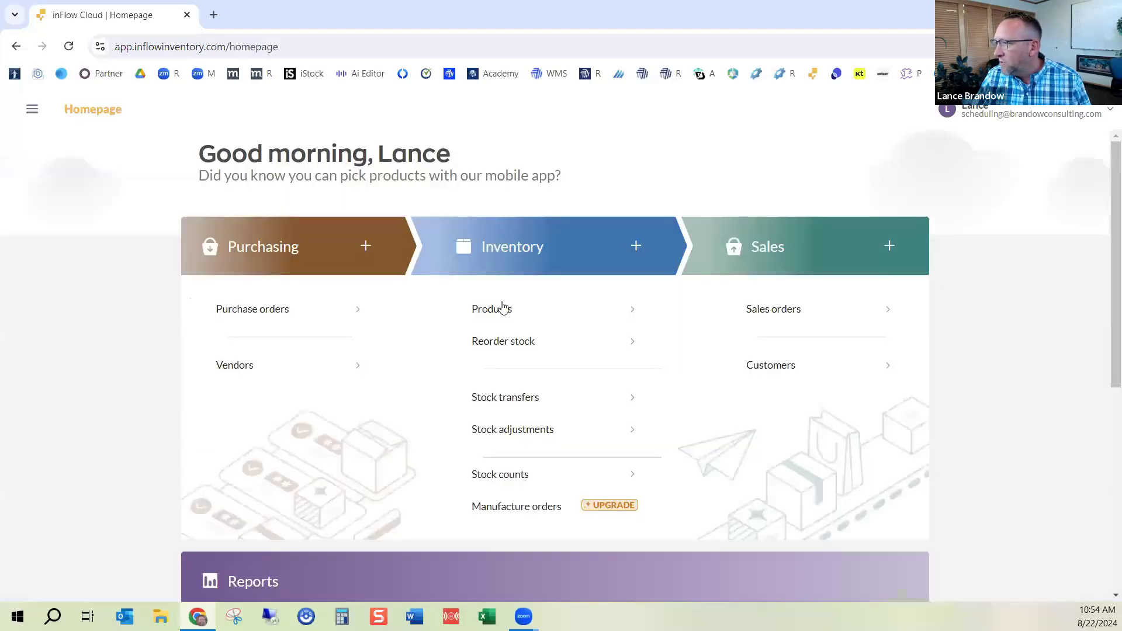
click(503, 314)
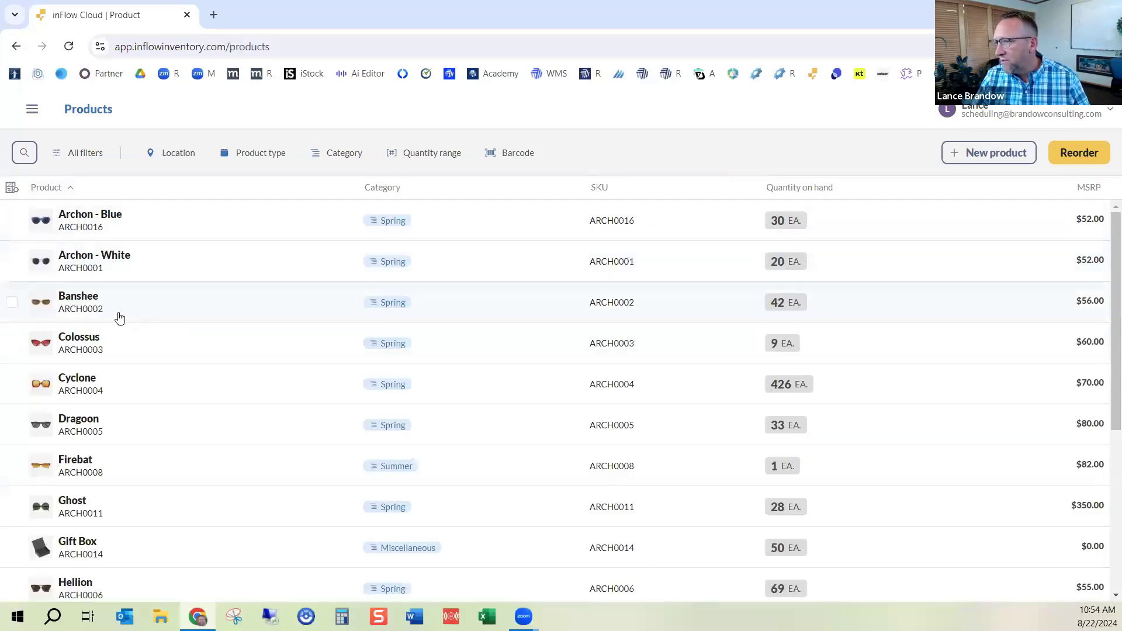
click(77, 305)
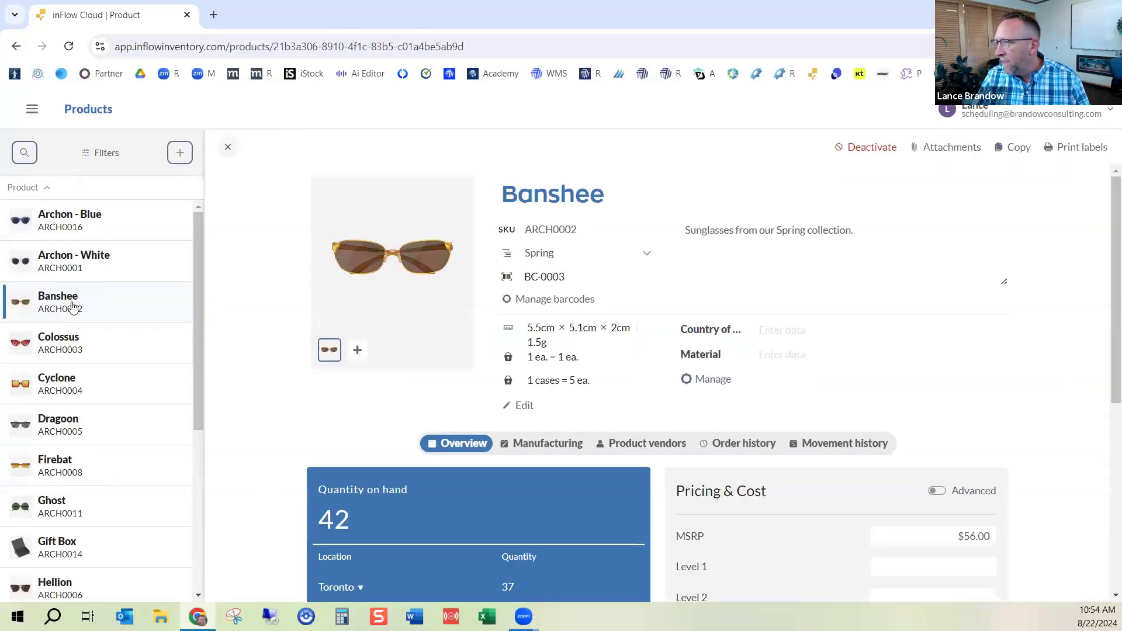
Enable reordering for the Houston location in Banshee's reorder settings, leaving its default sublocation empty.
drag(1106, 207, 1106, 400)
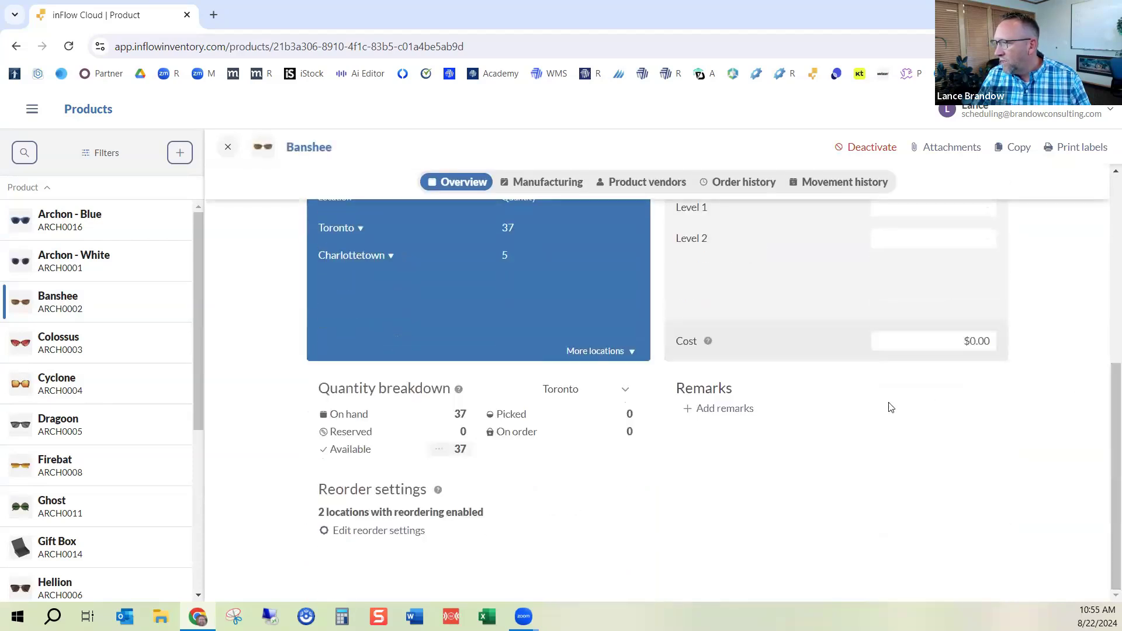
click(340, 538)
drag(720, 283, 729, 391)
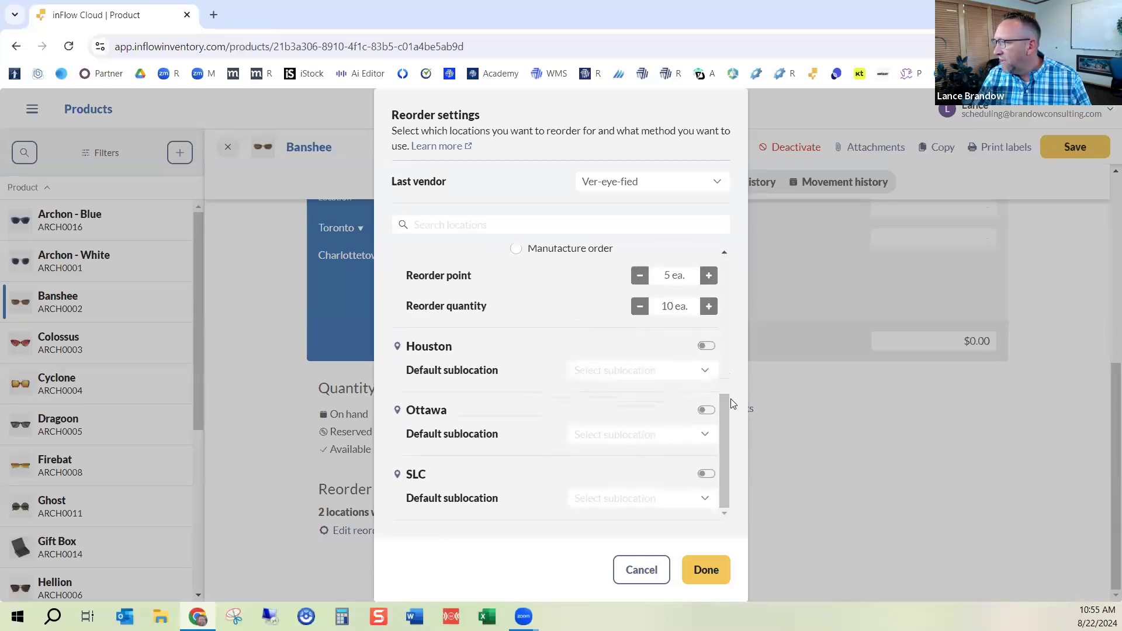
click(704, 351)
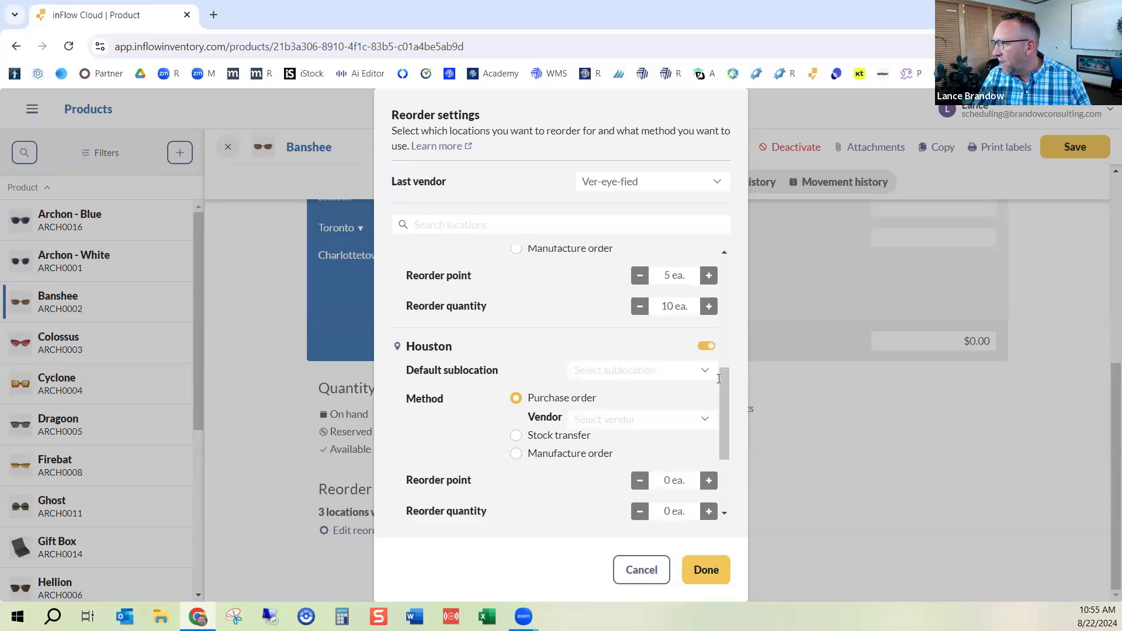
click(704, 373)
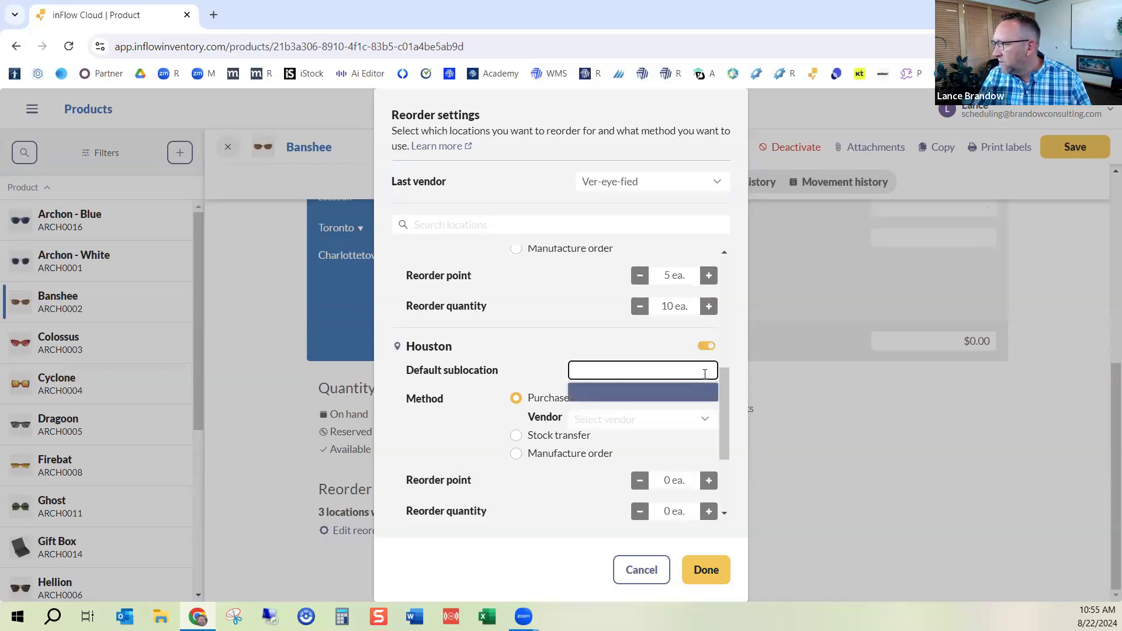
click(631, 351)
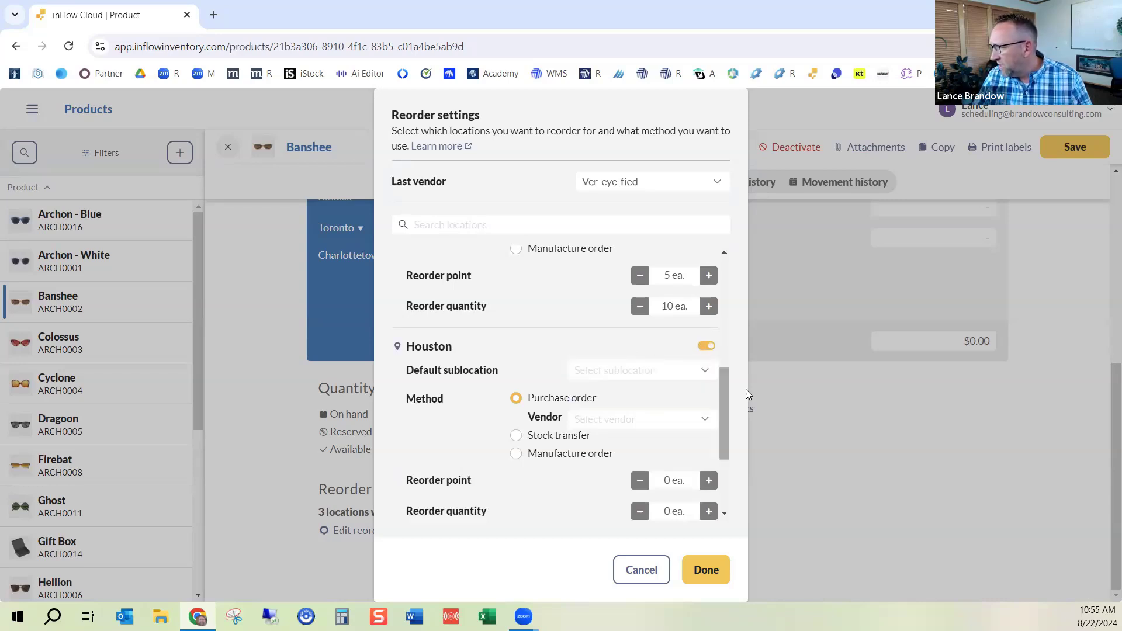
Set Houston's reorder method to stock transfer from Toronto, with a reorder point of 3 ea.
scroll(699, 377, down, 1)
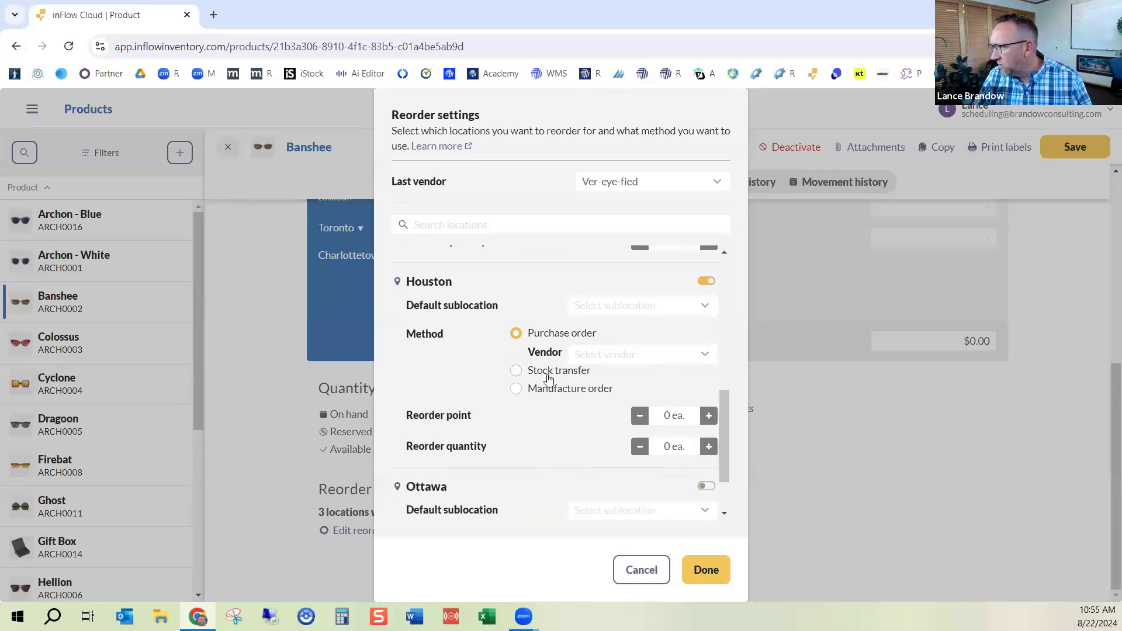
click(517, 370)
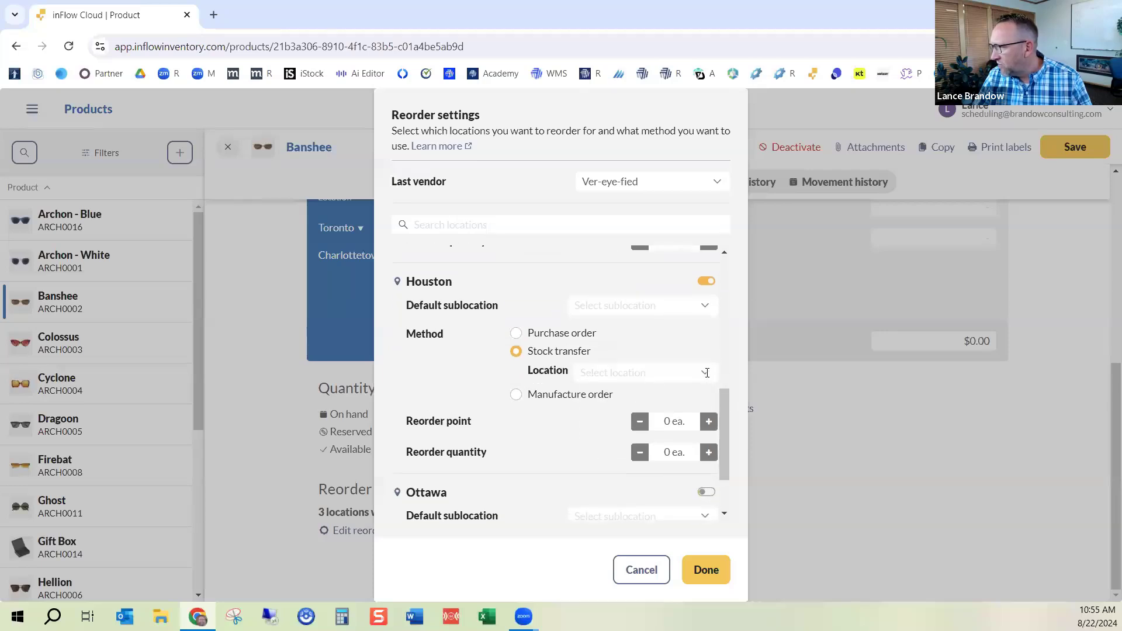
click(708, 373)
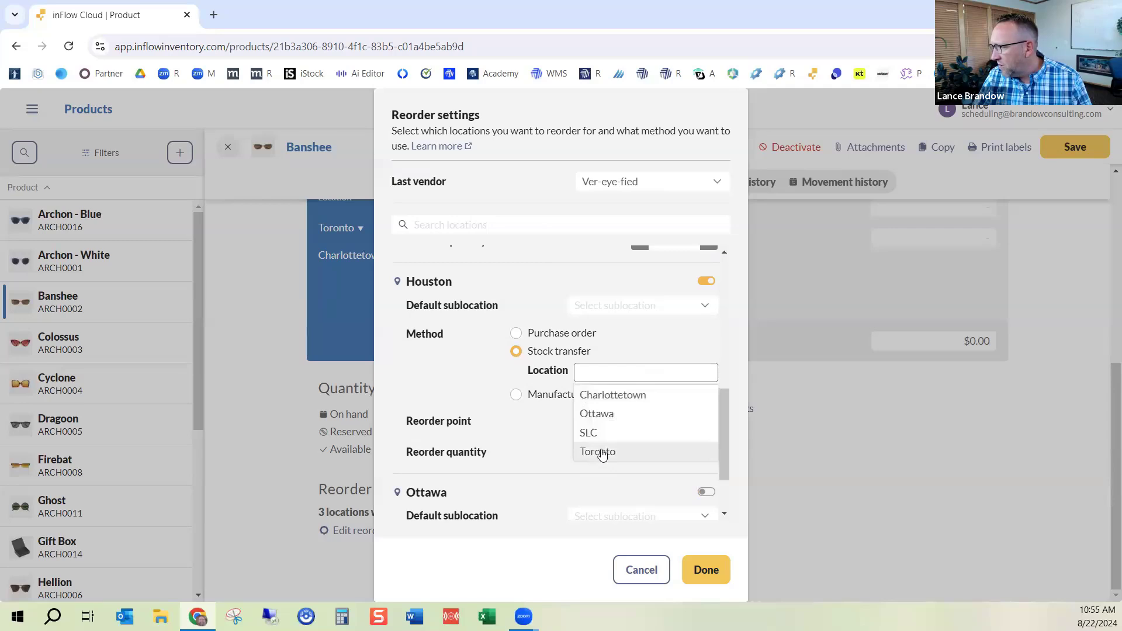
click(601, 454)
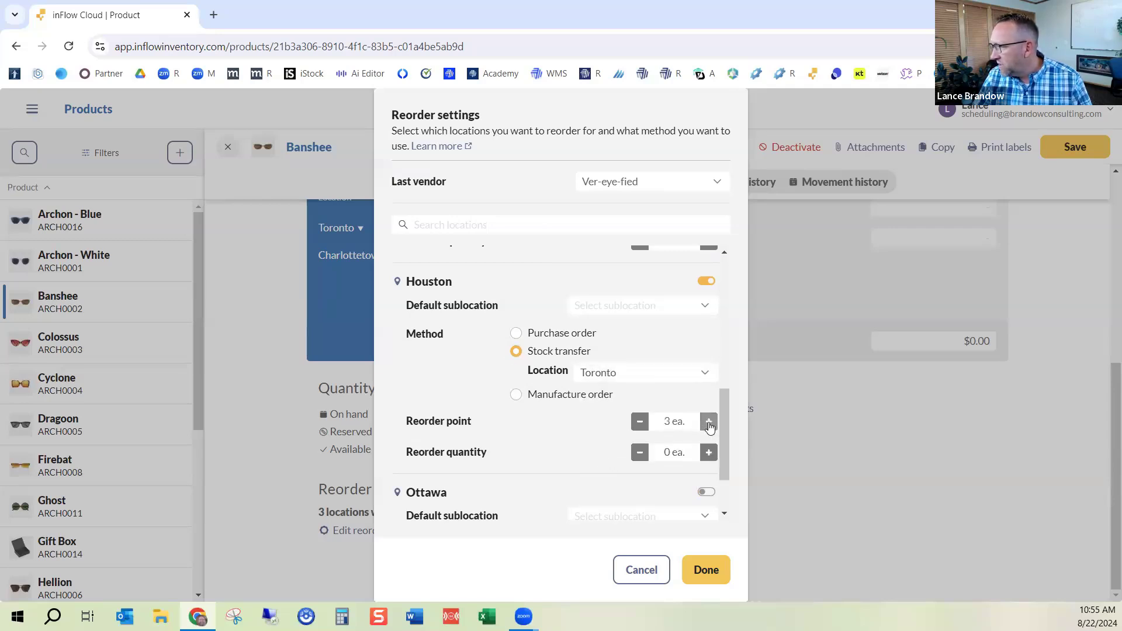
Set Houston's reorder quantity for Banshee to 12 ea.
click(708, 453)
click(709, 453)
click(708, 453)
click(708, 454)
click(709, 453)
click(709, 453)
click(708, 454)
click(709, 454)
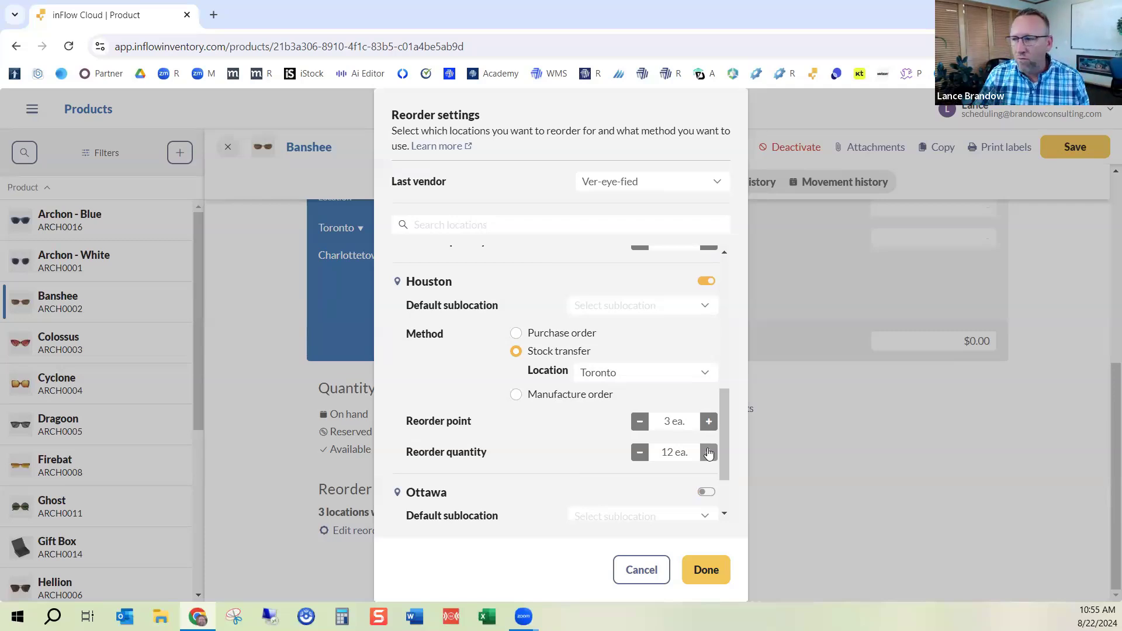
scroll(724, 425, down, 1)
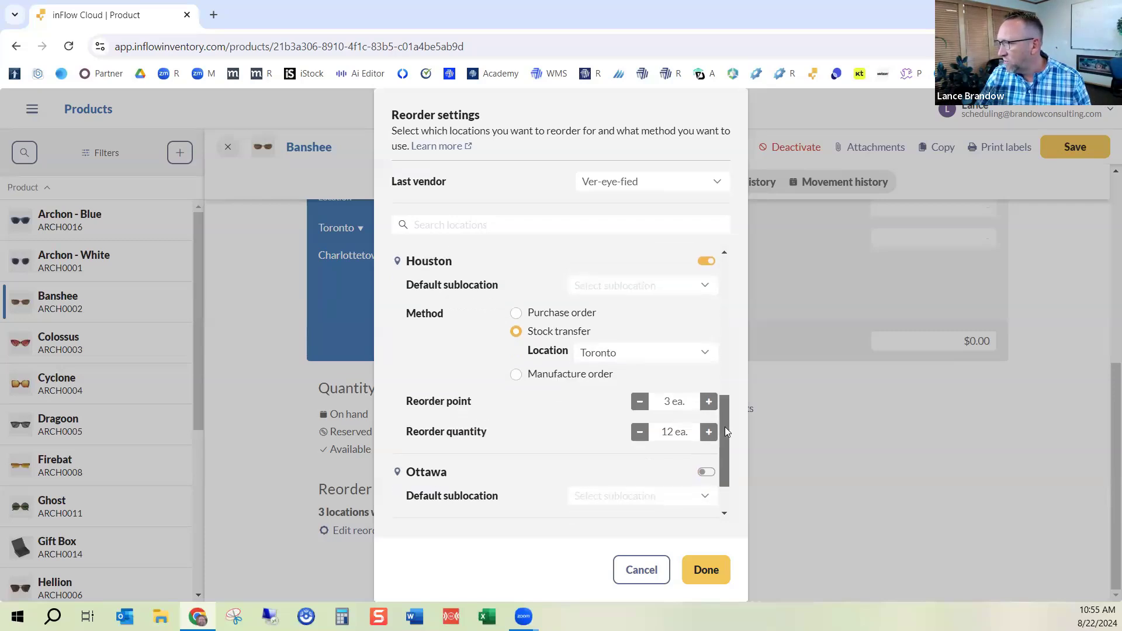
Raise Houston's reorder quantity to 15 ea. and its reorder point to 21 ea.
scroll(726, 418, up, 1)
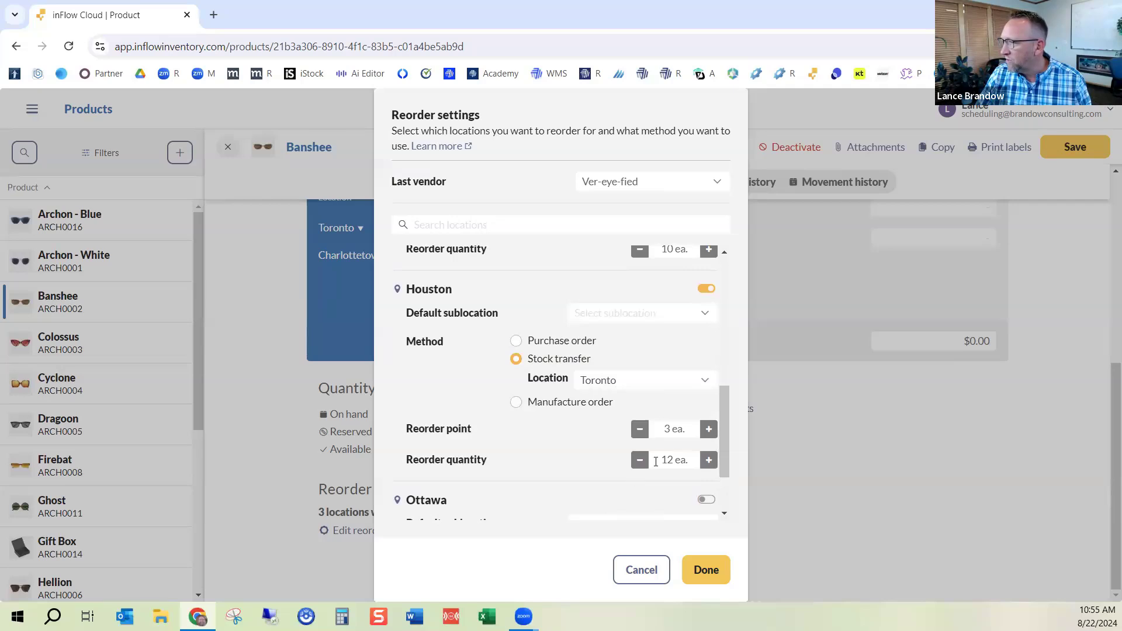
click(709, 460)
click(709, 460)
click(708, 459)
click(709, 429)
click(708, 429)
click(709, 429)
click(708, 429)
click(708, 429)
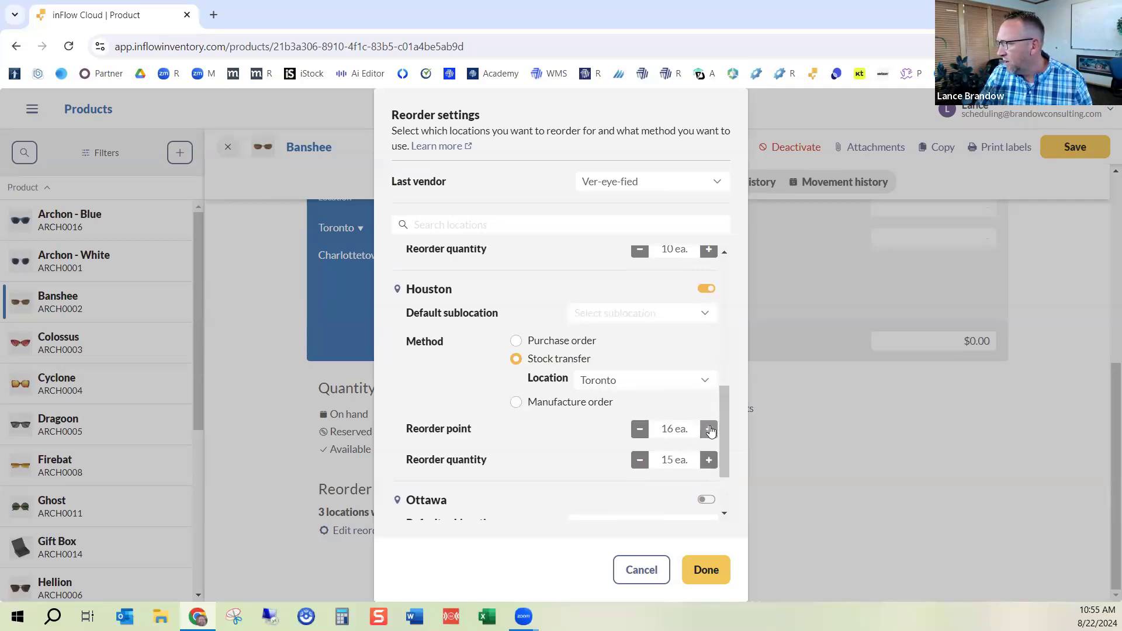
click(708, 429)
Set Houston's reorder quantity to 100 ea. and accept the reorder settings.
drag(695, 459, 667, 459)
text(100)
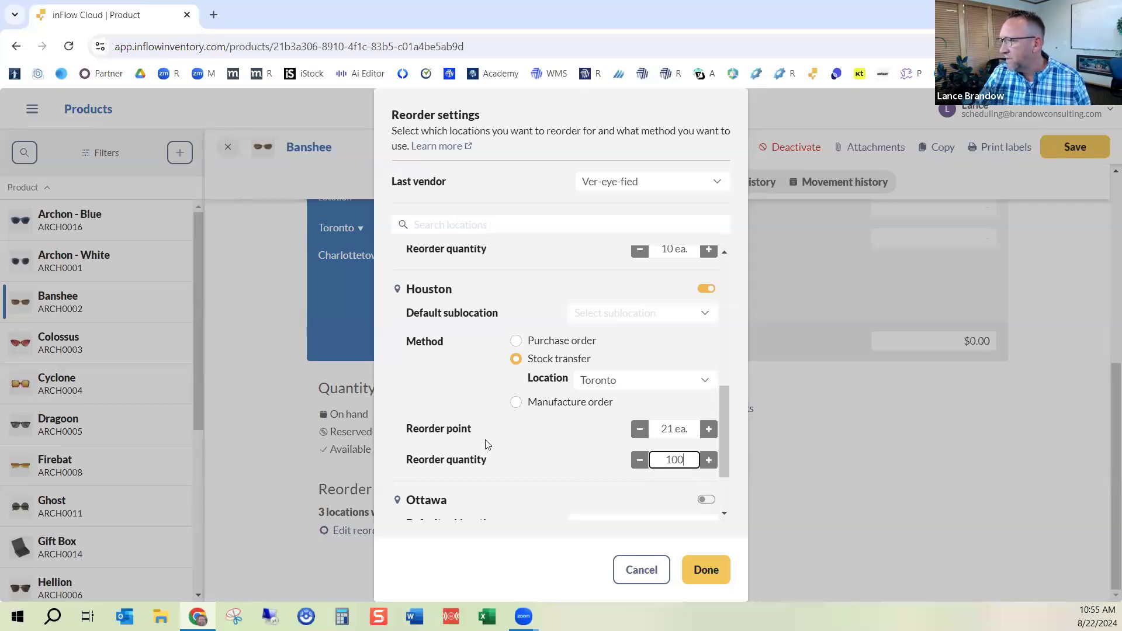
click(473, 384)
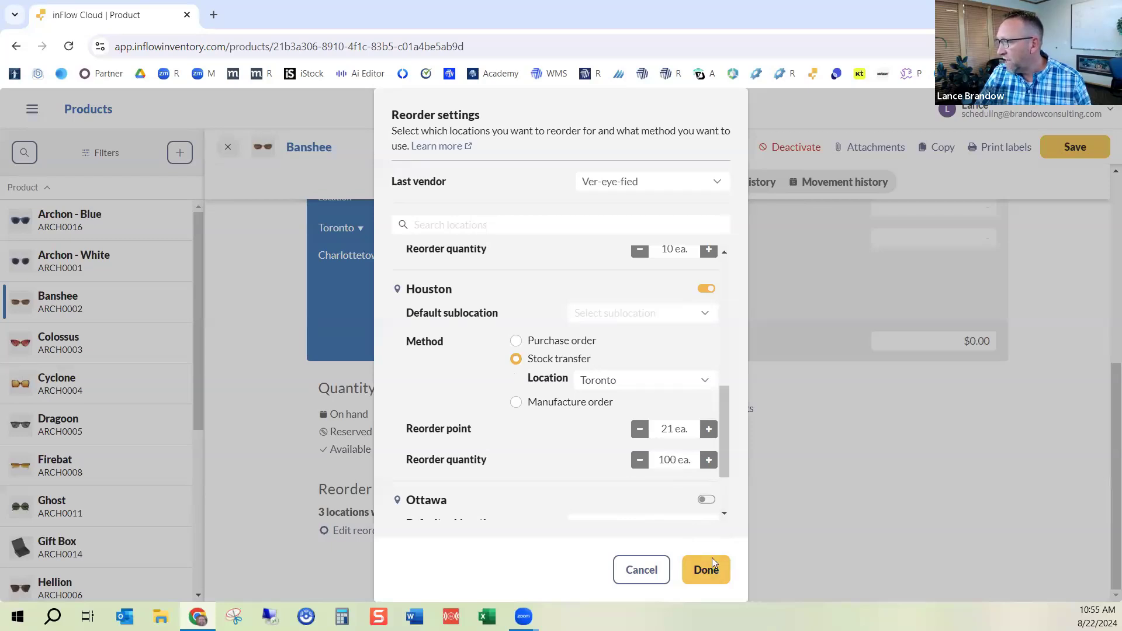
click(705, 575)
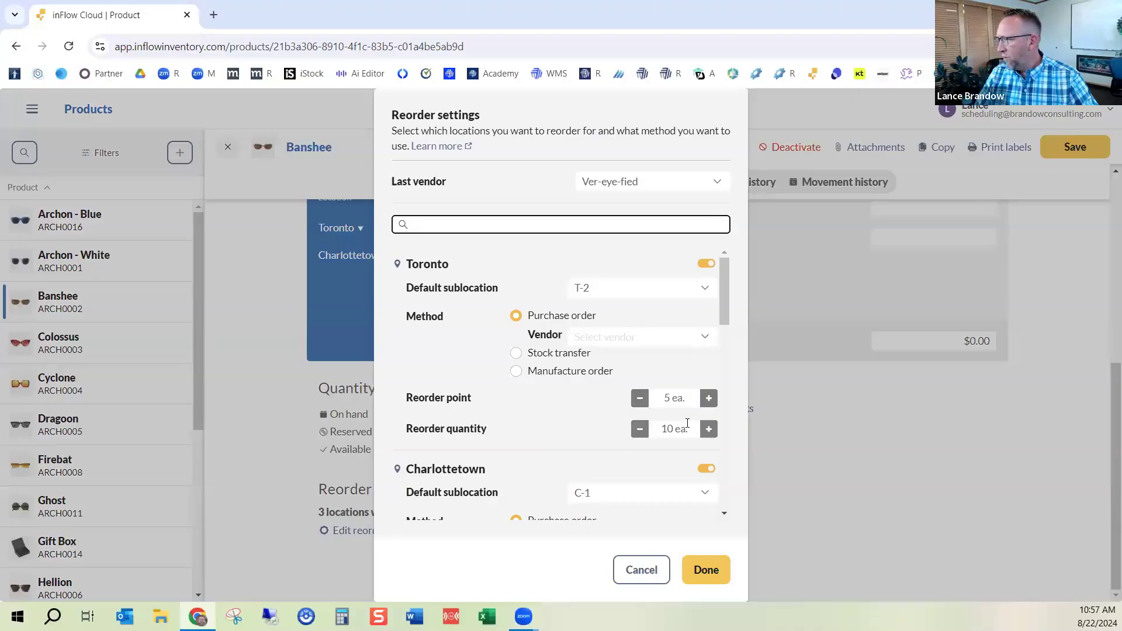
Set Houston's reorder quantity to 30 ea. and its reorder point to 15 ea. in Banshee's reorder settings.
drag(727, 288, 742, 378)
scroll(727, 421, down, 1)
click(695, 452)
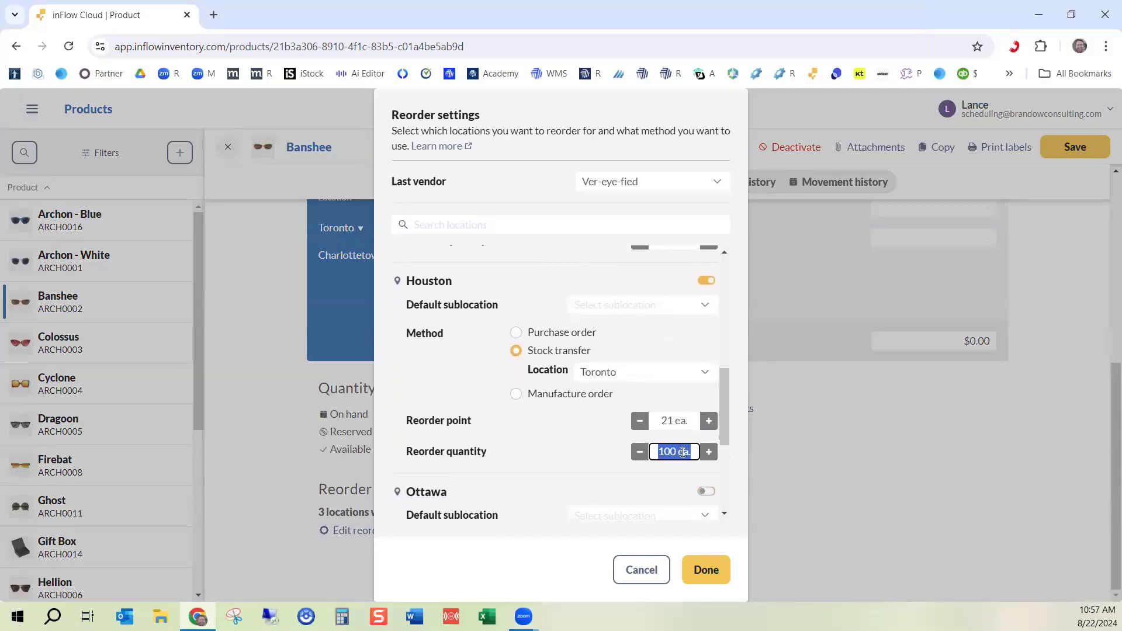
text(30)
click(687, 421)
text(15)
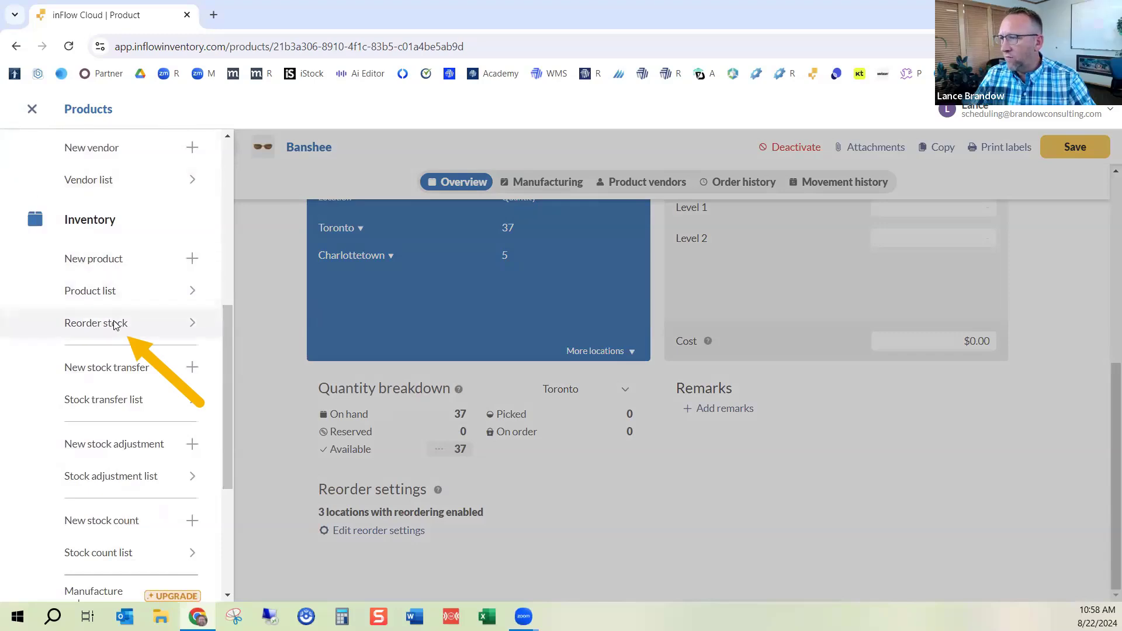
Start reordering stock for the Houston location, saving the pending changes to Banshee.
click(115, 325)
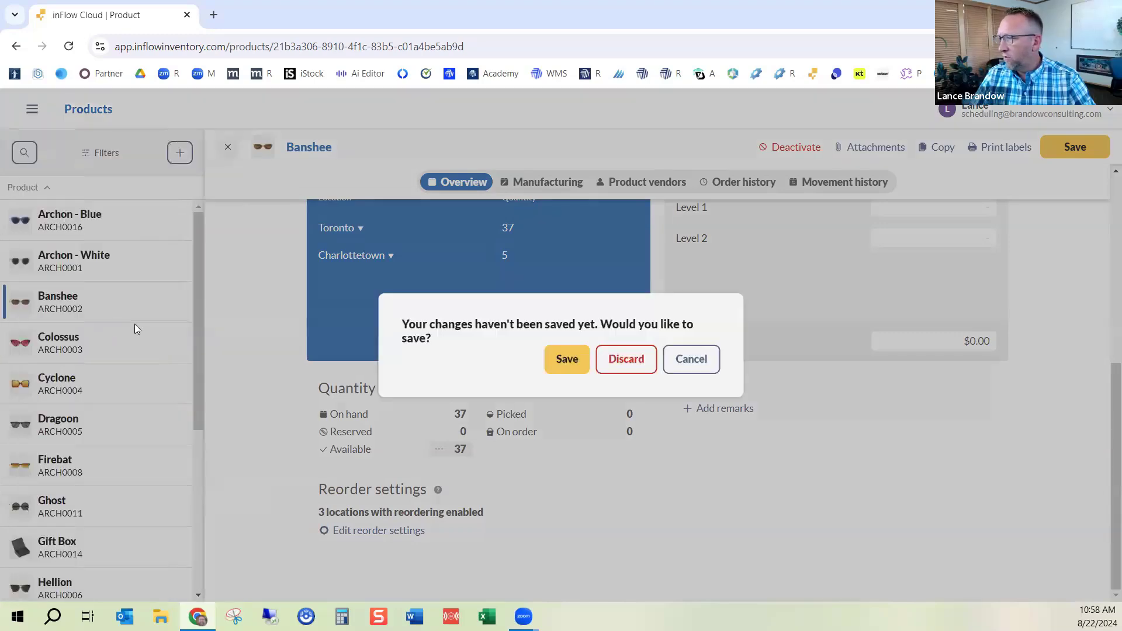
click(566, 362)
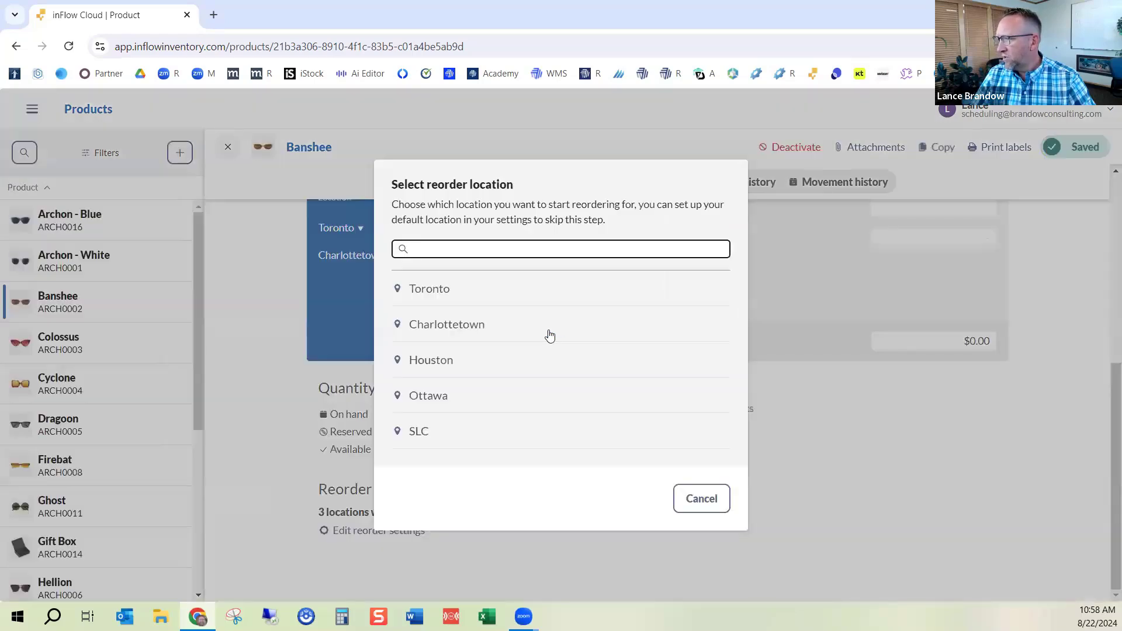
click(425, 365)
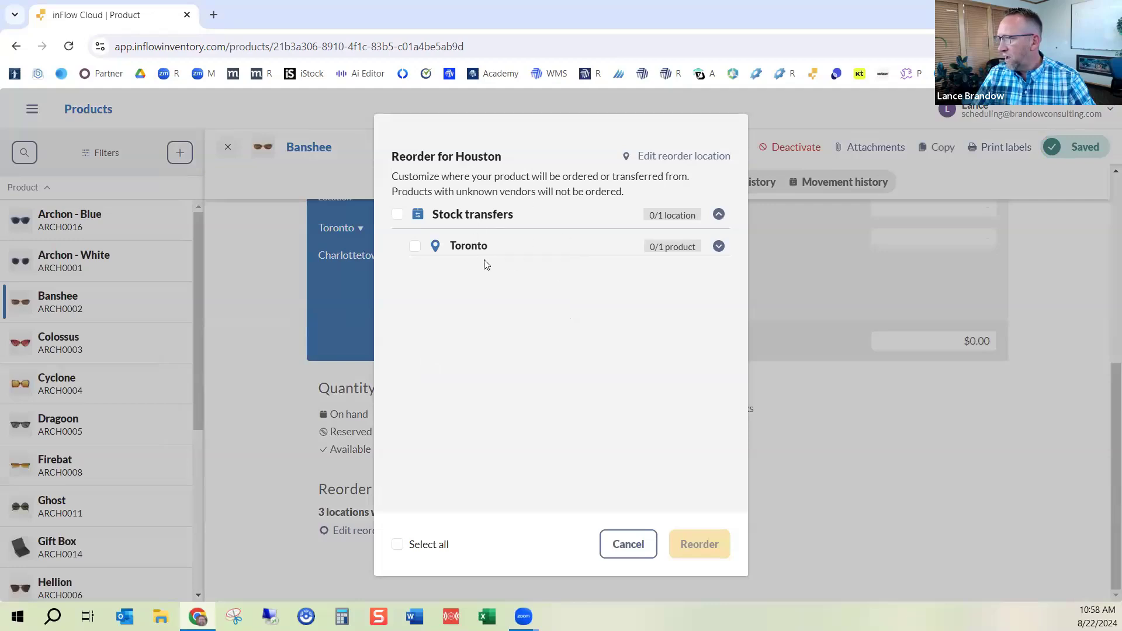
Include all stock transfers in the Houston reorder, expand Toronto's products, and create the reorder.
click(398, 216)
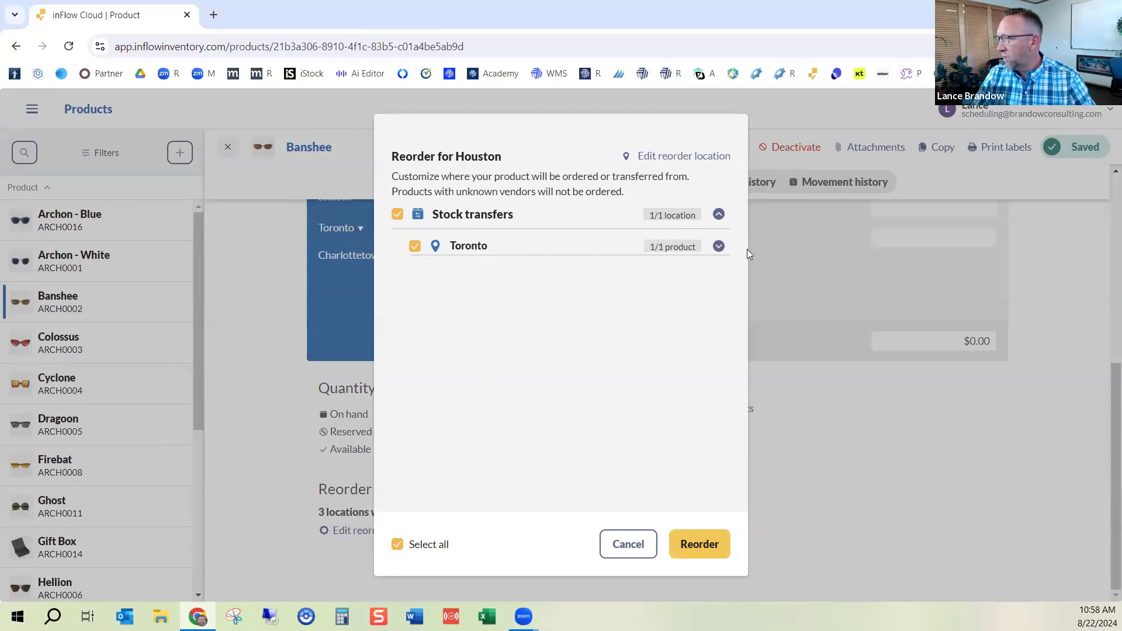
click(719, 246)
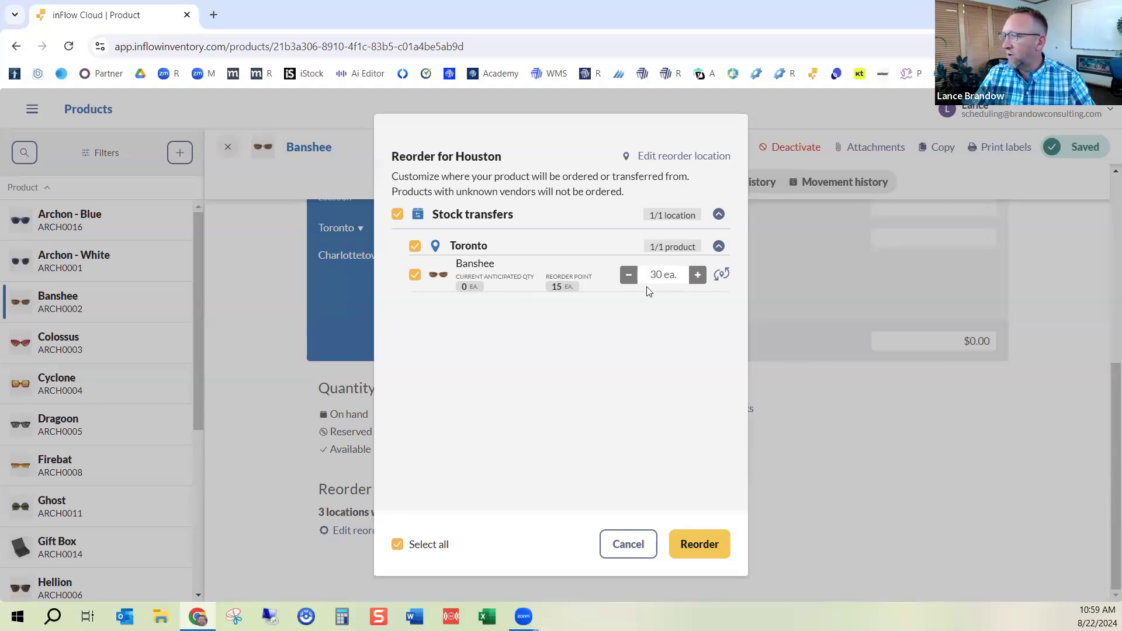
click(698, 546)
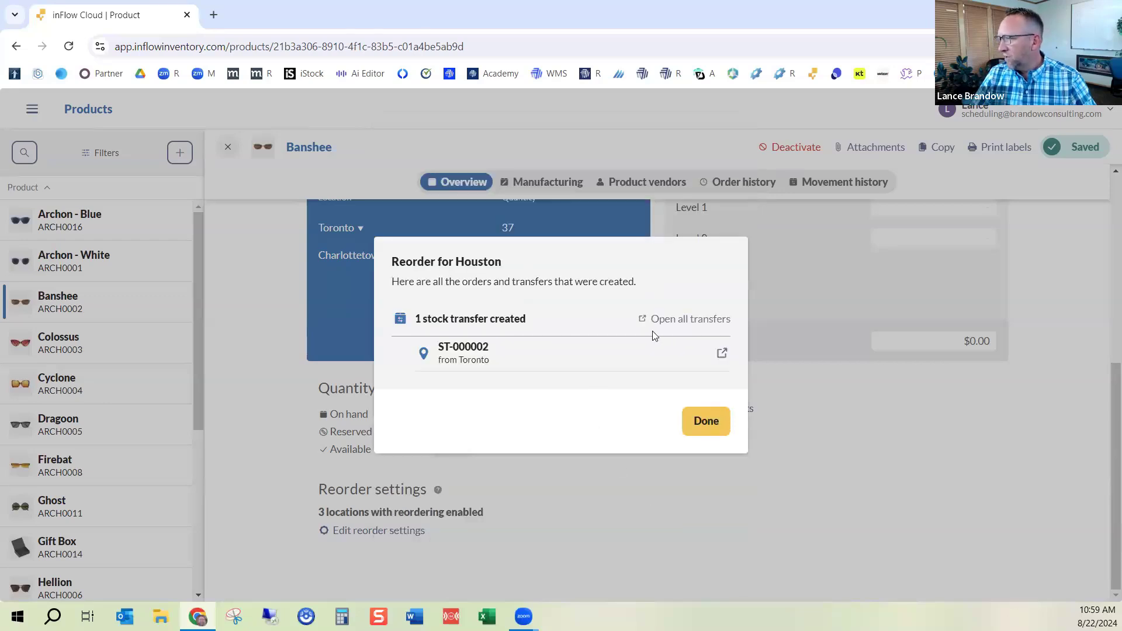
Open the newly created stock transfer from Toronto and assign it to the second listed team member.
click(722, 355)
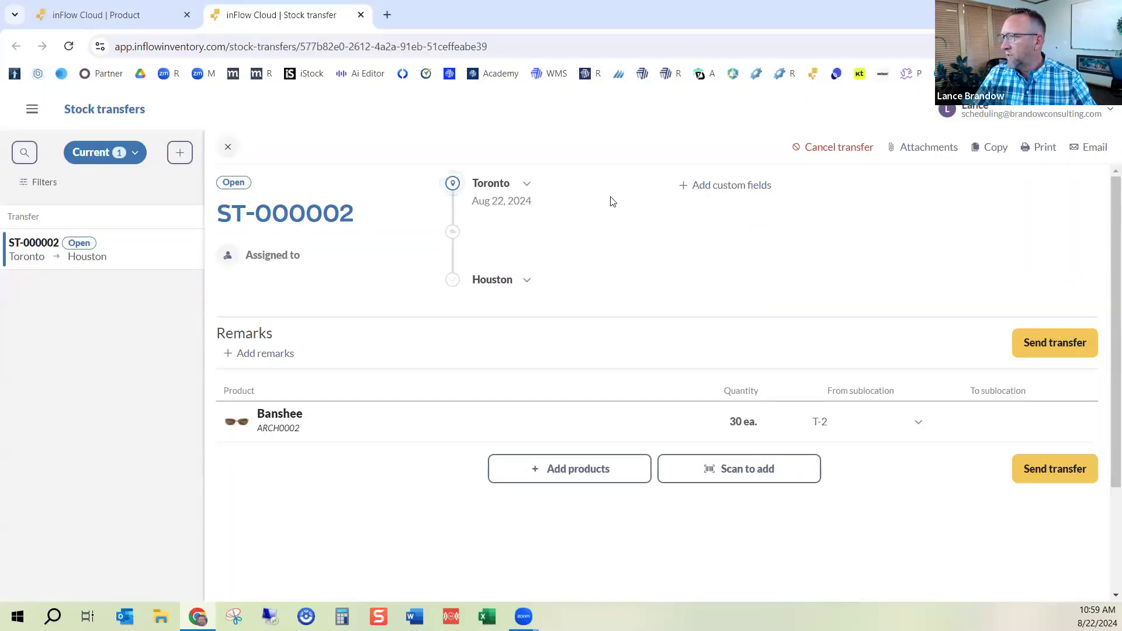
click(228, 257)
click(439, 378)
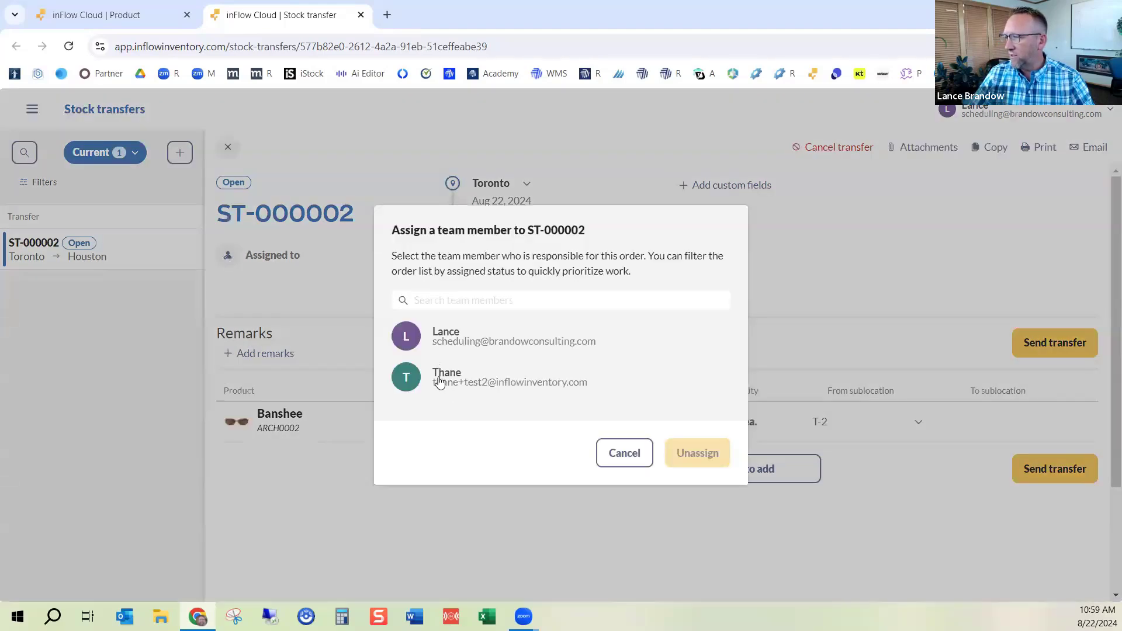
click(706, 453)
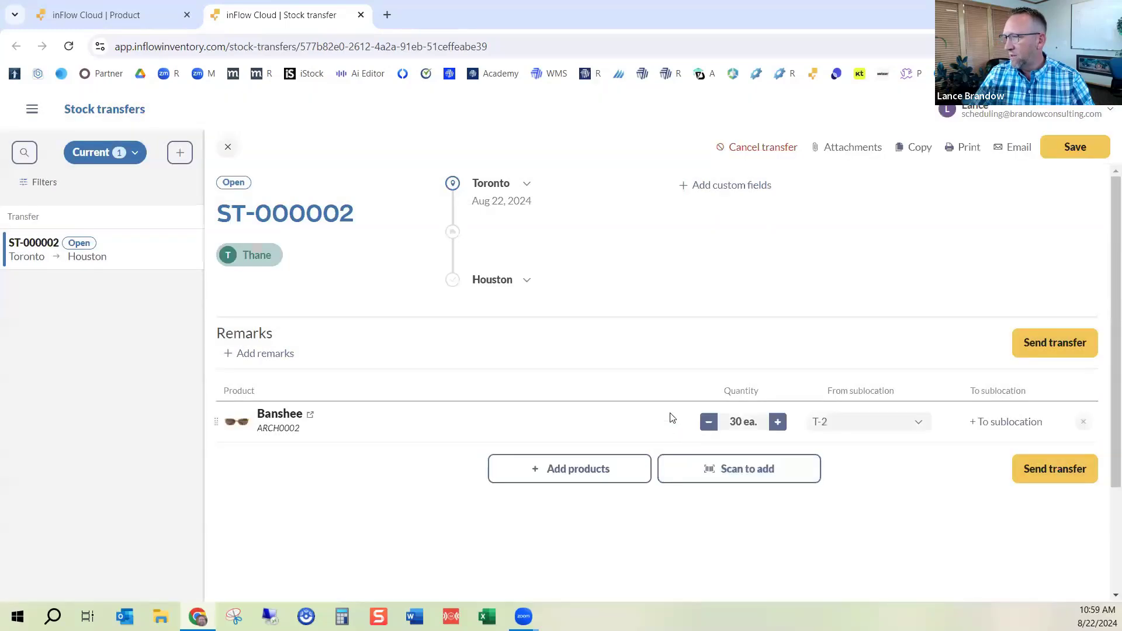
Send the Toronto-to-Houston transfer, allowing negative inventory, and receive it in Houston.
click(1055, 350)
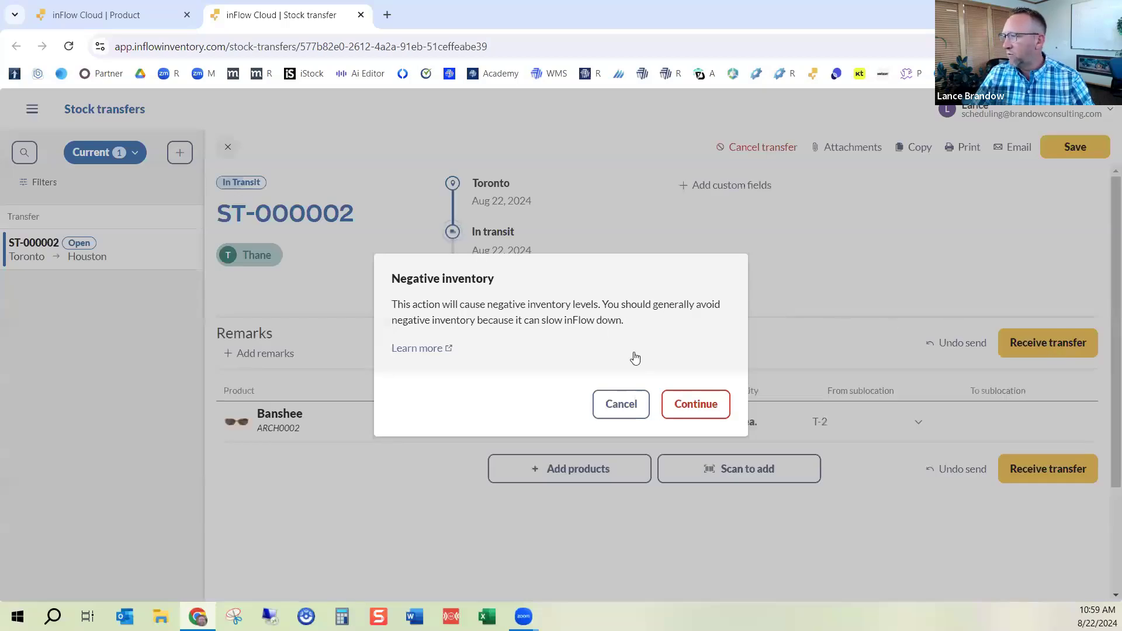
click(695, 411)
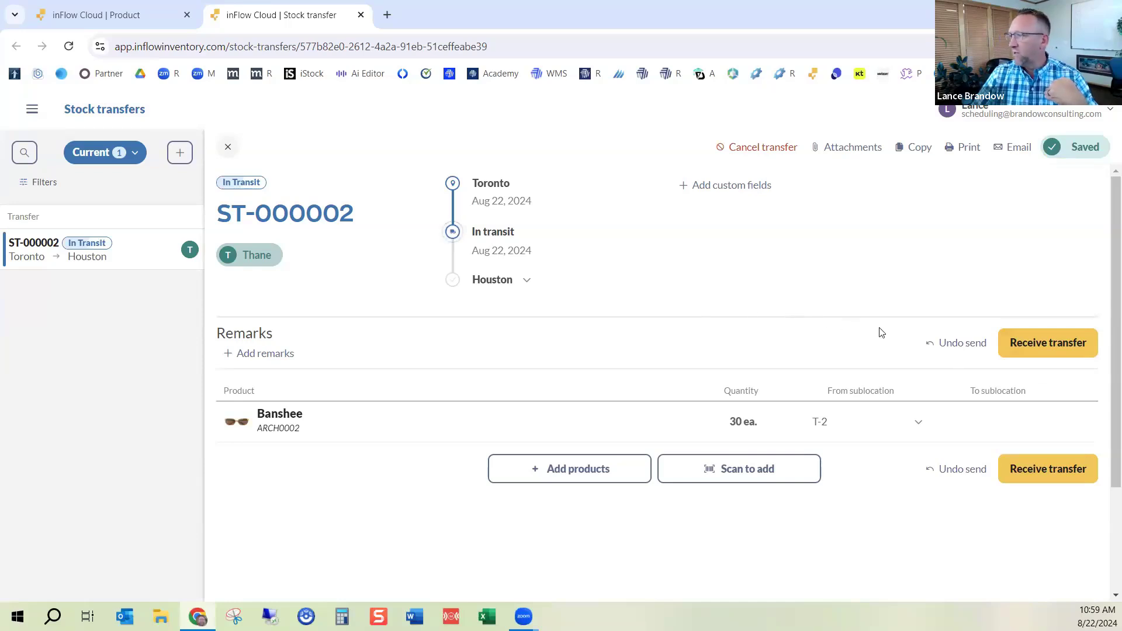
click(1041, 346)
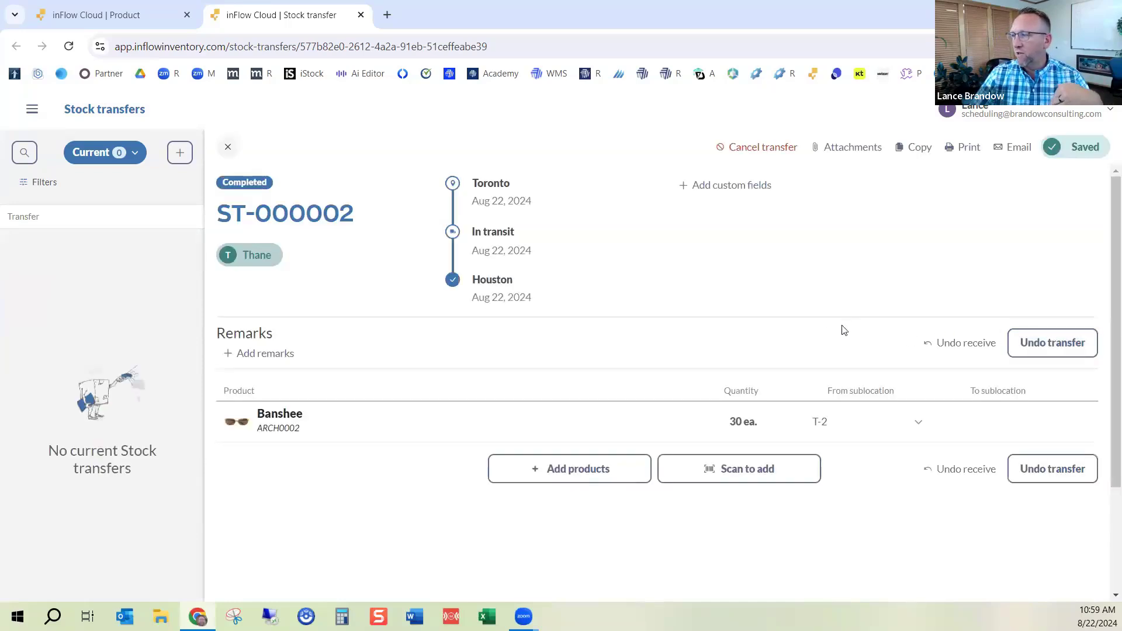